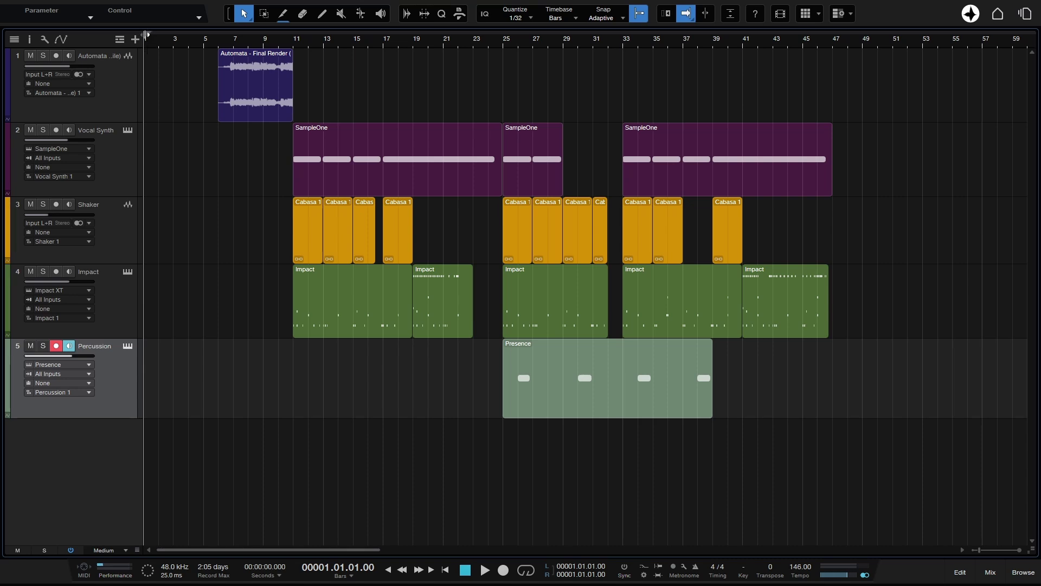
Draw a loop range in the ruler ending at bar 48, then move its start to bar 5.2
{"action": "left_click_drag", "start_coordinate": [147, 36], "coordinate": [848, 50]}
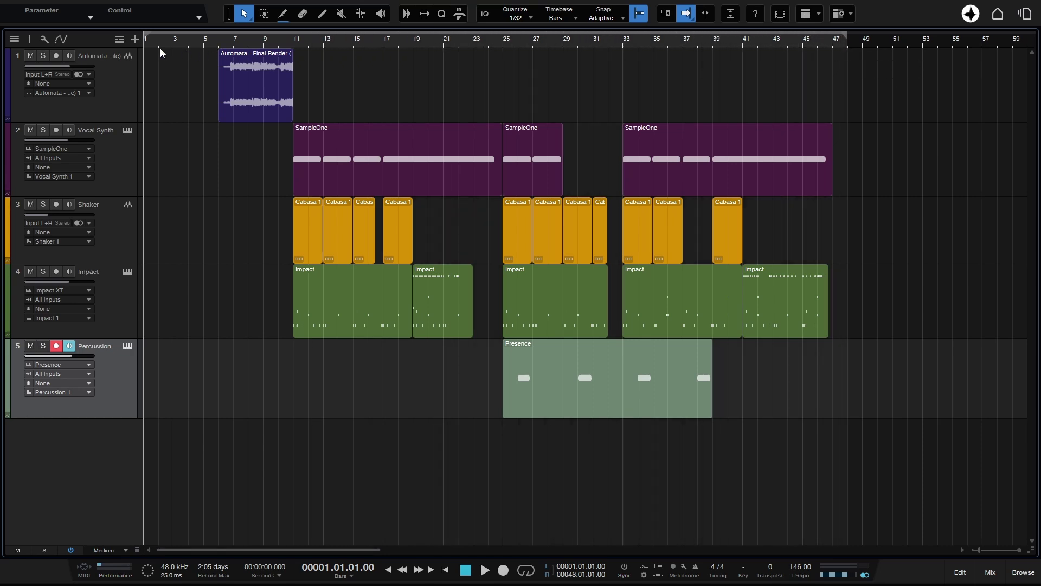
{"action": "left_click_drag", "start_coordinate": [145, 36], "coordinate": [206, 37]}
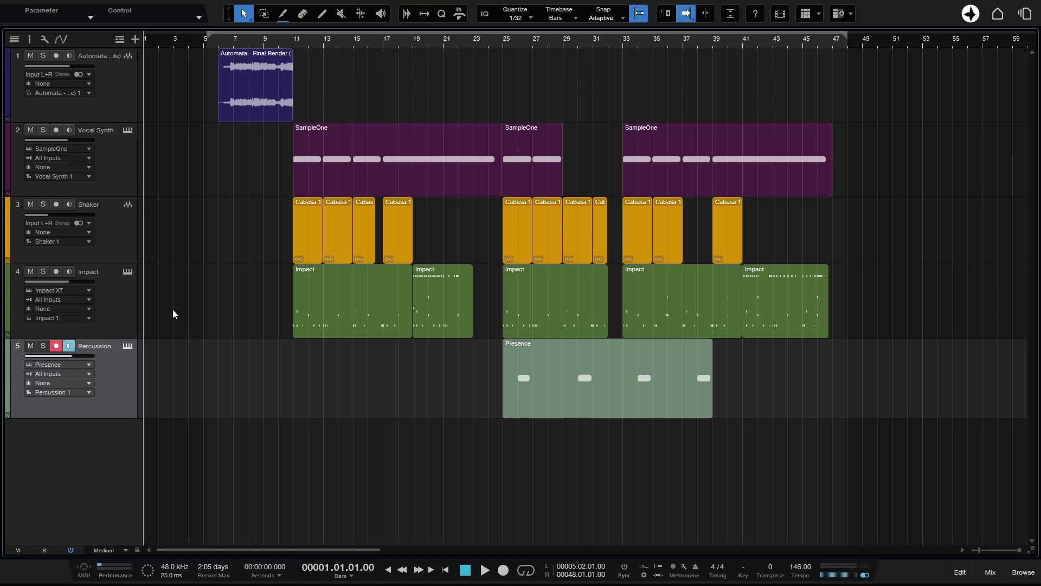
{"action": "key", "text": "ctrl+e"}
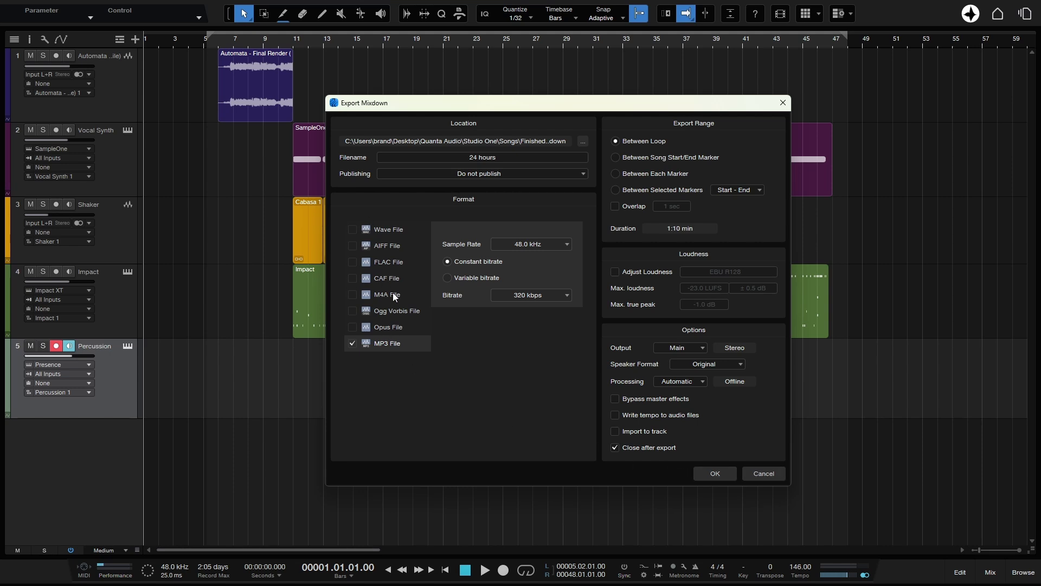
{"action": "left_click", "coordinate": [766, 473]}
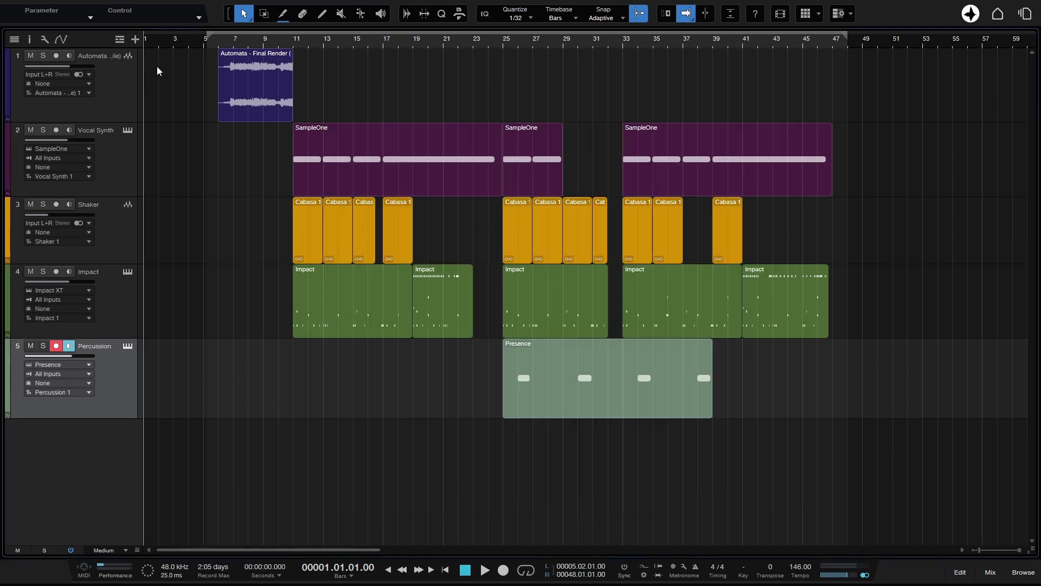
Zoom in at bar 5.3, set quantize to 1/4, and snap the loop start to 5.3
{"action": "left_click", "coordinate": [210, 43]}
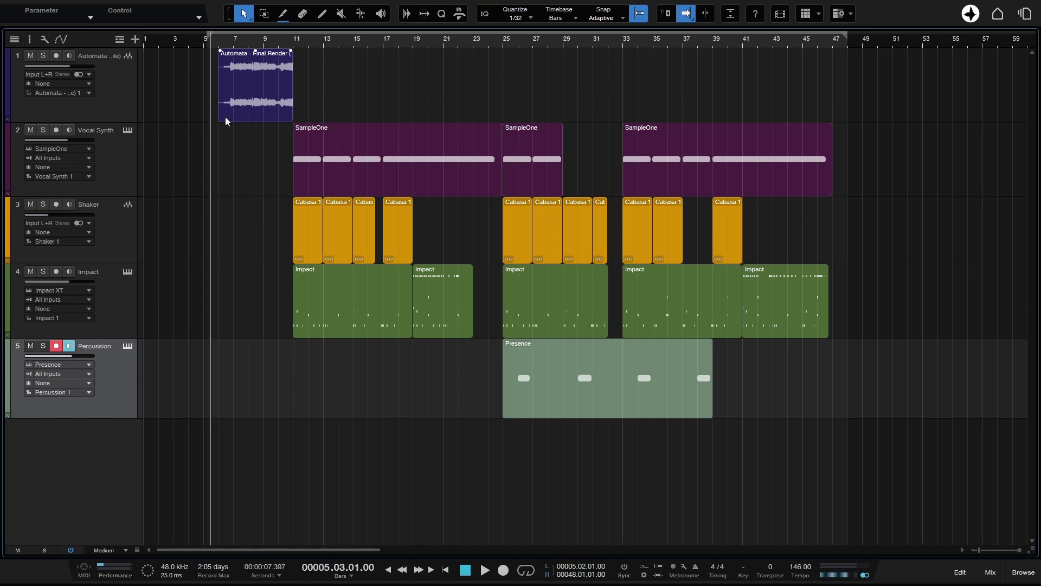
{"action": "key", "text": "e"}
{"action": "key", "text": "e"}
{"action": "key", "text": "e"}
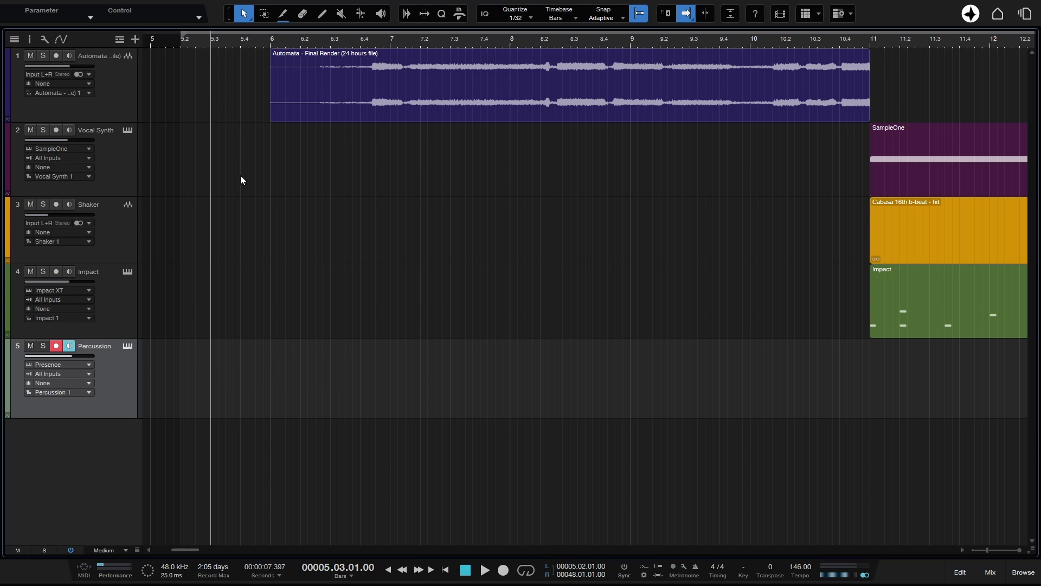
{"action": "left_click", "coordinate": [521, 19]}
{"action": "left_click", "coordinate": [564, 37]}
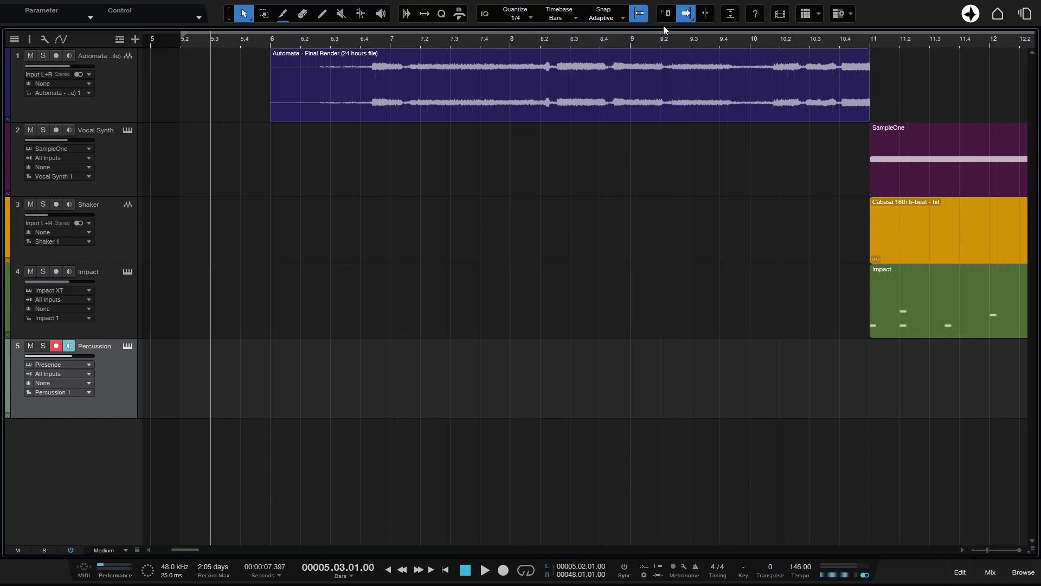
{"action": "left_click", "coordinate": [641, 16]}
{"action": "left_click", "coordinate": [182, 40]}
{"action": "mouse_move", "coordinate": [181, 39]}
{"action": "left_mouse_down"}
{"action": "mouse_move", "coordinate": [223, 46]}
{"action": "mouse_move", "coordinate": [183, 45]}
{"action": "left_mouse_up"}
Switch quantize to 1/8, turn snap off, and drag the loop start freely to 5.3.3.55
{"action": "left_click", "coordinate": [521, 18]}
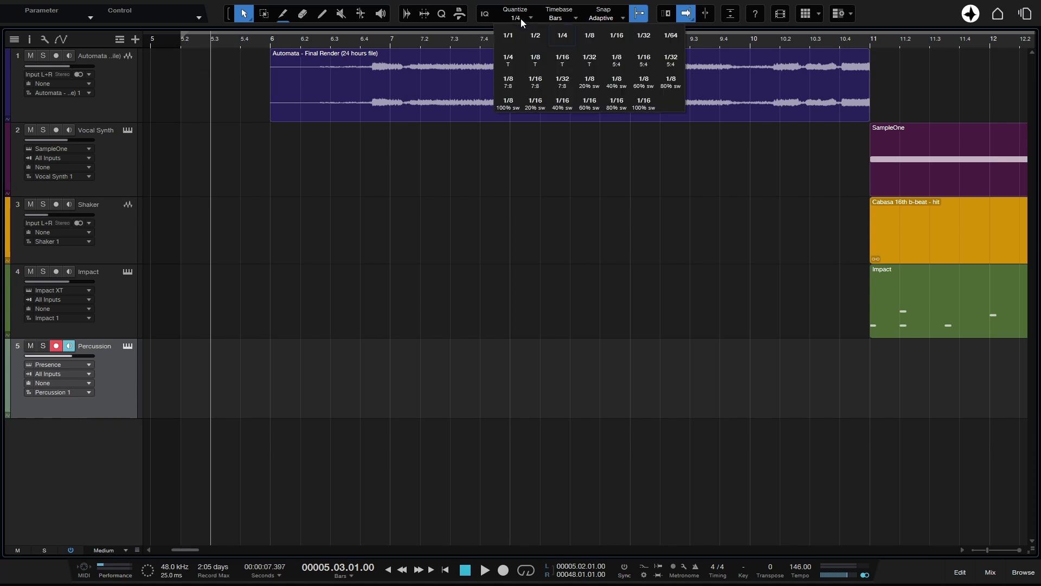
{"action": "left_click", "coordinate": [588, 37]}
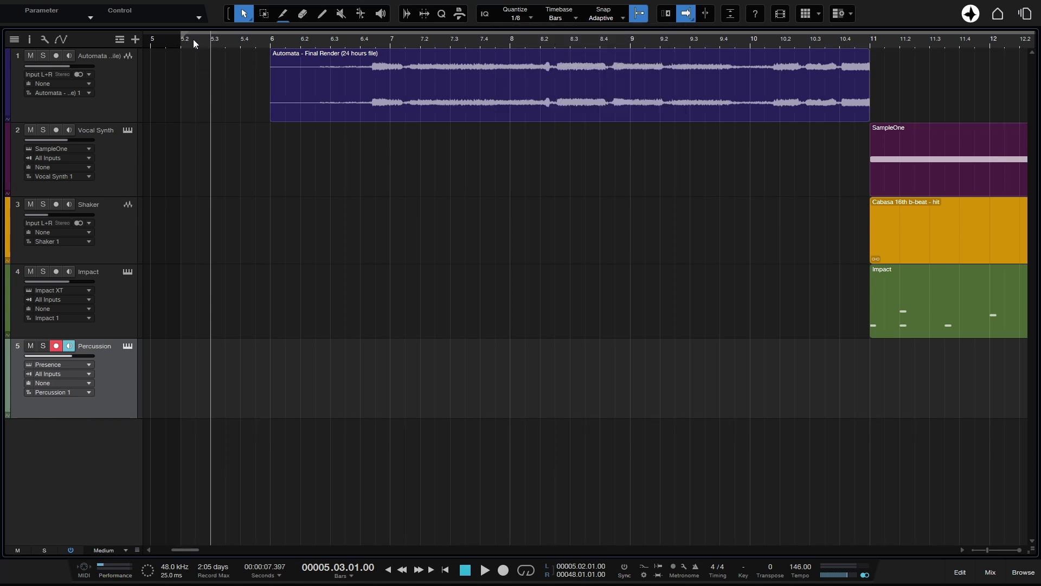
{"action": "left_click_drag", "start_coordinate": [182, 39], "coordinate": [204, 38]}
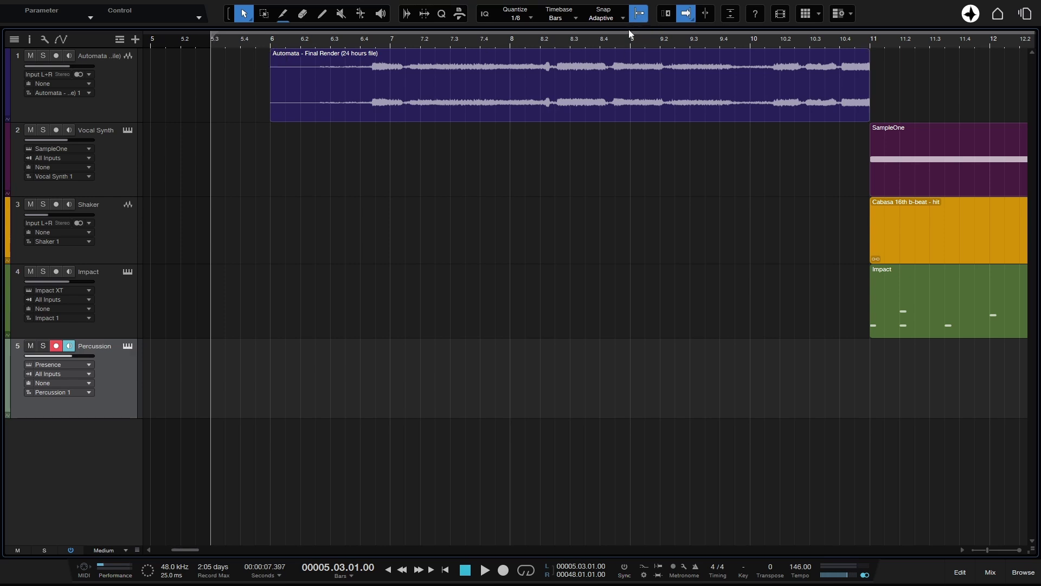
{"action": "left_click", "coordinate": [640, 13]}
{"action": "mouse_move", "coordinate": [212, 36]}
{"action": "left_mouse_down"}
{"action": "mouse_move", "coordinate": [247, 37]}
{"action": "mouse_move", "coordinate": [230, 37]}
{"action": "left_mouse_up"}
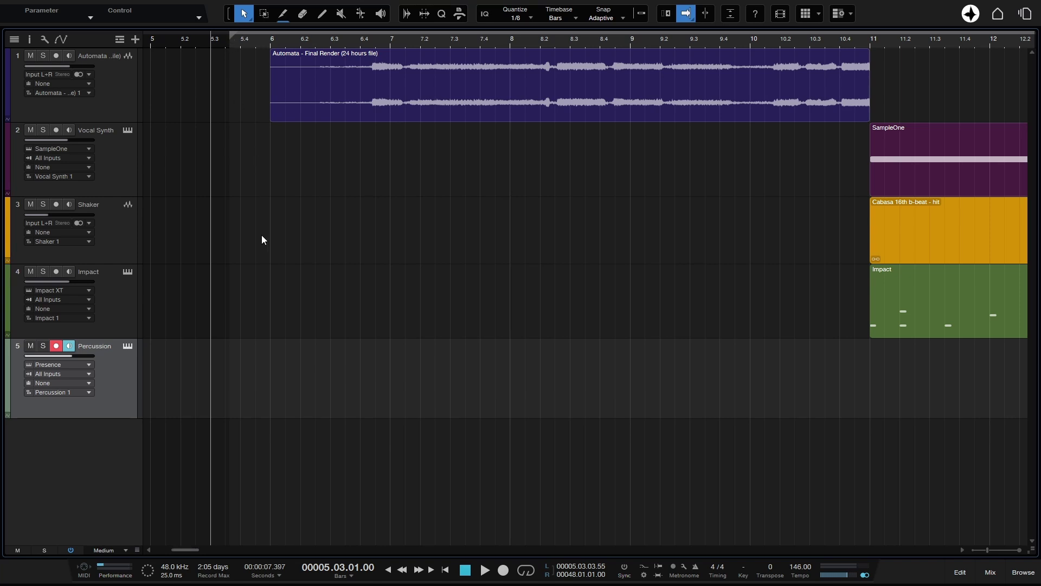
Re-enable grid snapping with N and zoom out to show the whole song
{"action": "key", "text": "n"}
{"action": "key", "text": "z"}
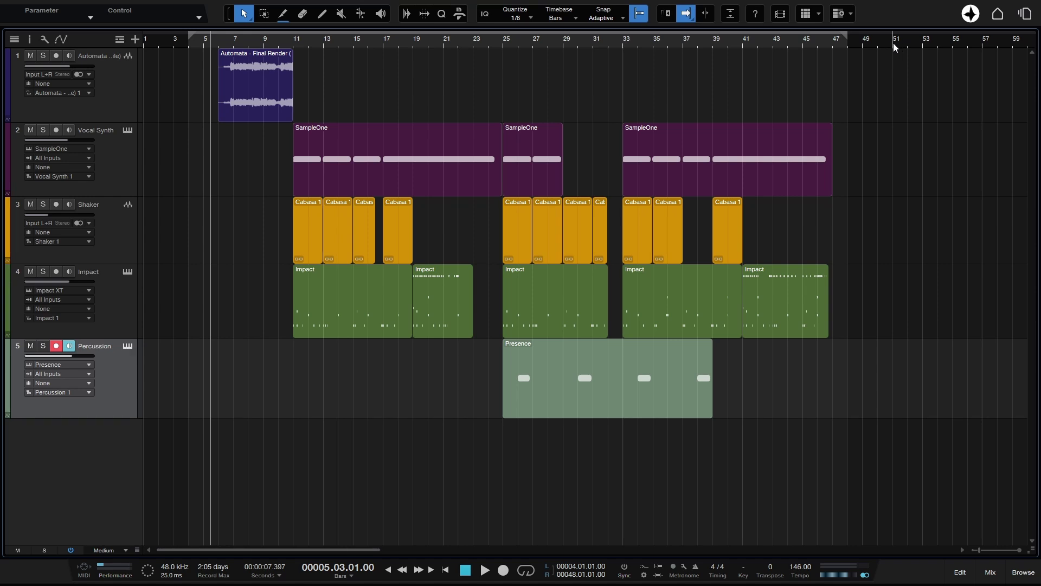
Extend the loop end to bar 51, then draw a new loop from bar 25 to 41
{"action": "left_click", "coordinate": [894, 43], "text": "alt"}
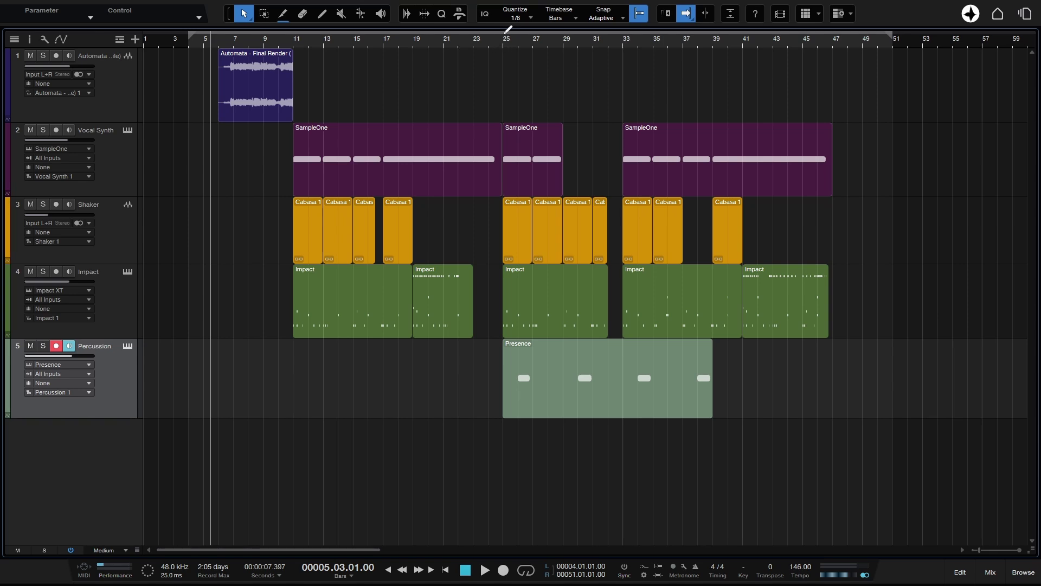
{"action": "left_click_drag", "start_coordinate": [508, 30], "coordinate": [744, 36]}
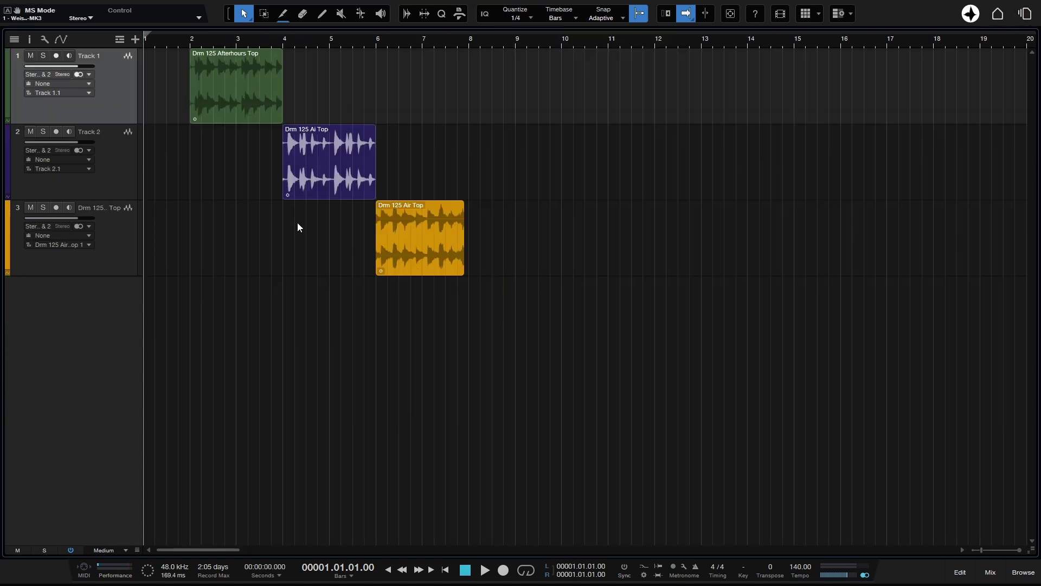
Fit the loop to the Drm 125 Afterhours Top event (bars 2–4) and enable looping
{"action": "left_click", "coordinate": [233, 108]}
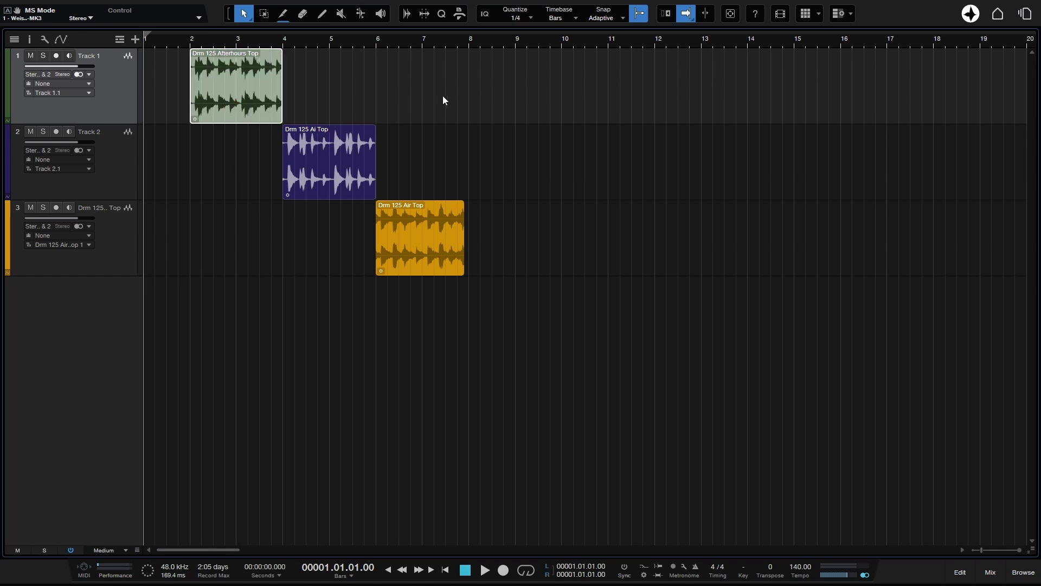
{"action": "key", "text": "p"}
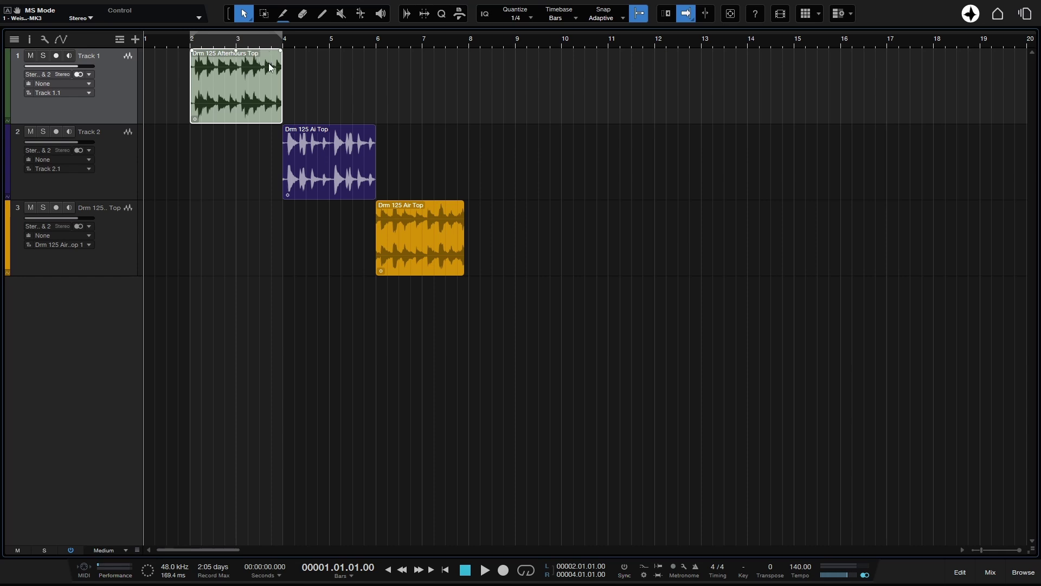
{"action": "key", "text": "slash"}
Move the loop onto the Drm 125 Ai Top event, then select the Drm 125 Air Top event
{"action": "key", "text": "e"}
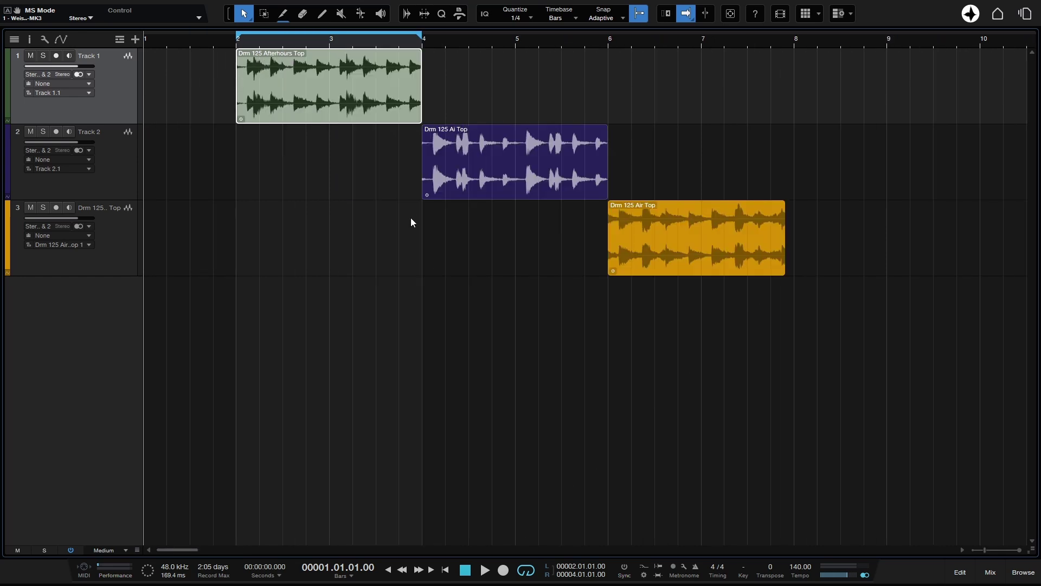
{"action": "left_click", "coordinate": [525, 182]}
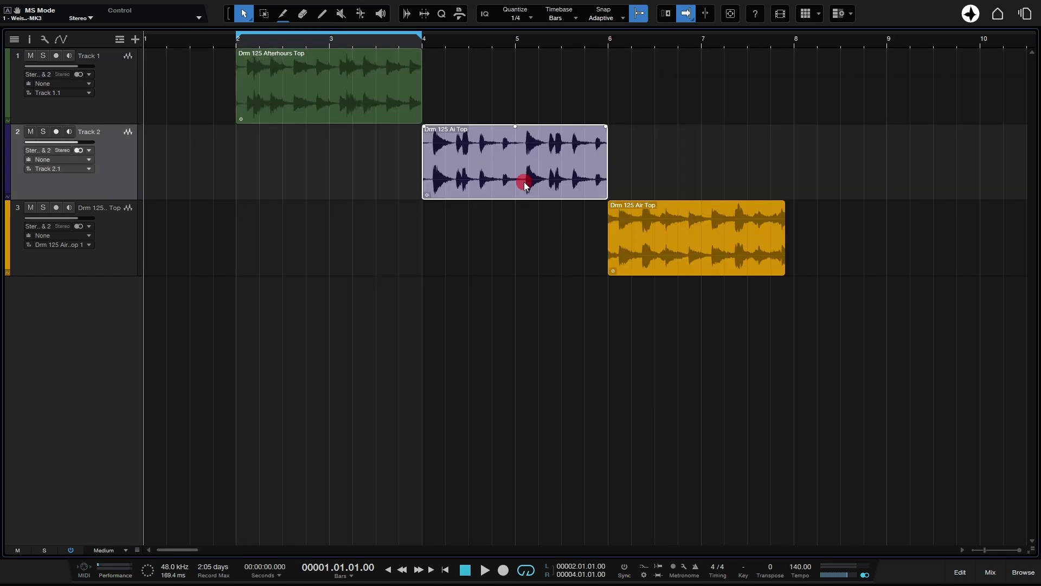
{"action": "key", "text": "p"}
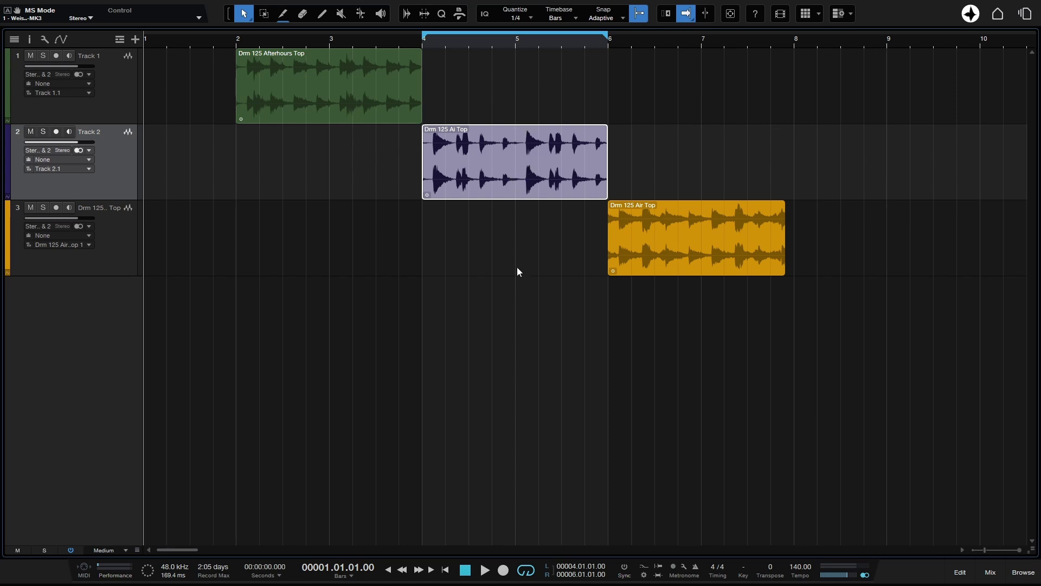
{"action": "left_click", "coordinate": [707, 251]}
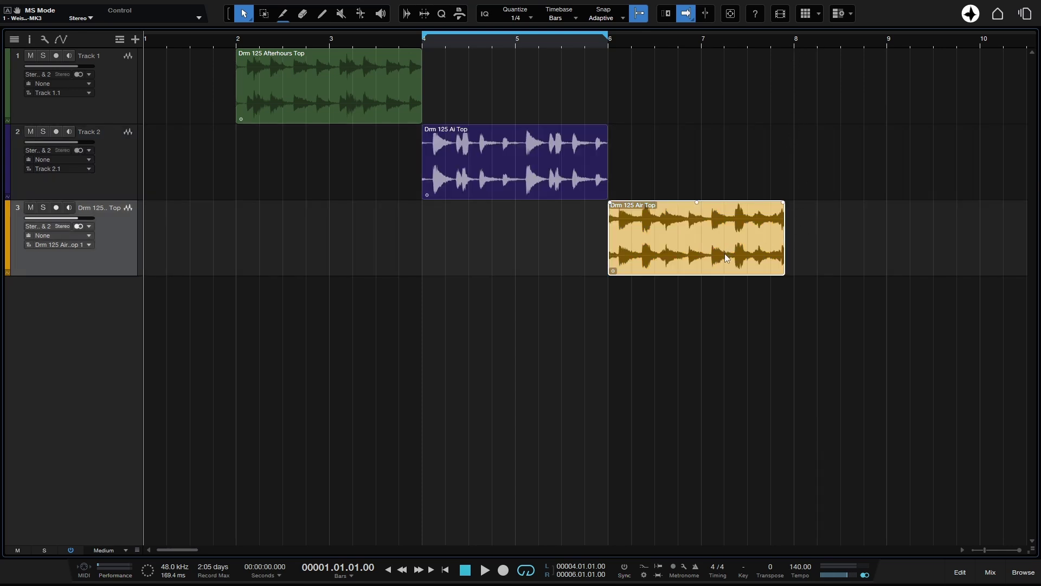
Loop the Drm 125 Air Top clip, trim its end, and refit the loop to end at 7.4.3.39
{"action": "key", "text": "p"}
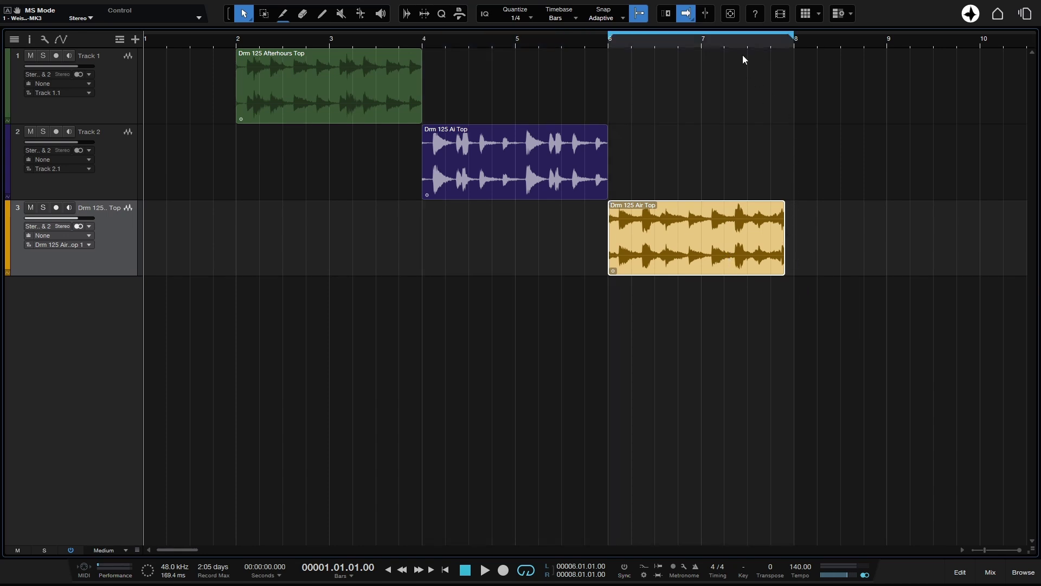
{"action": "left_click_drag", "start_coordinate": [740, 49], "coordinate": [700, 67]}
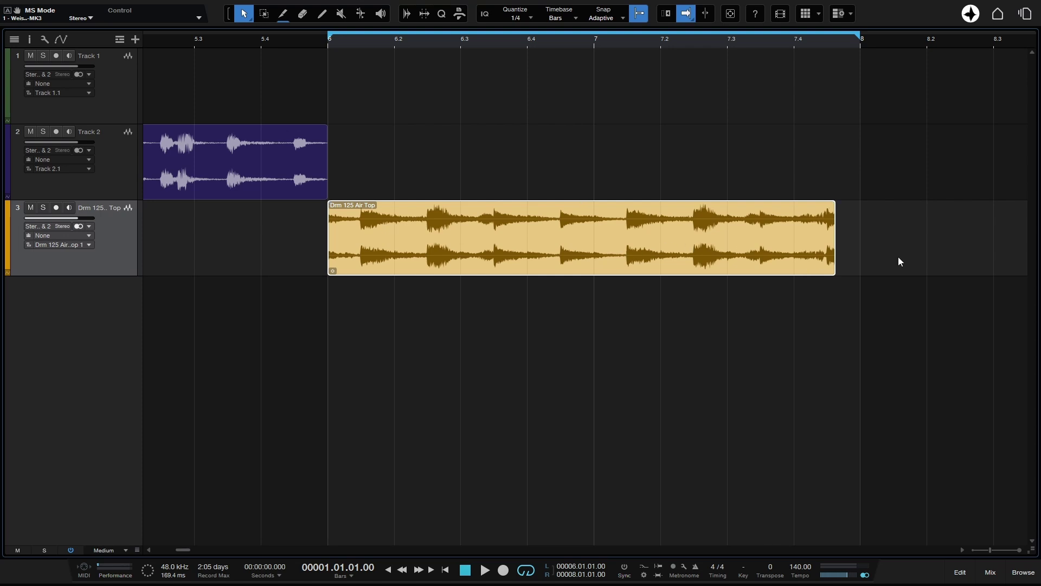
{"action": "left_click_drag", "start_coordinate": [834, 250], "coordinate": [864, 249]}
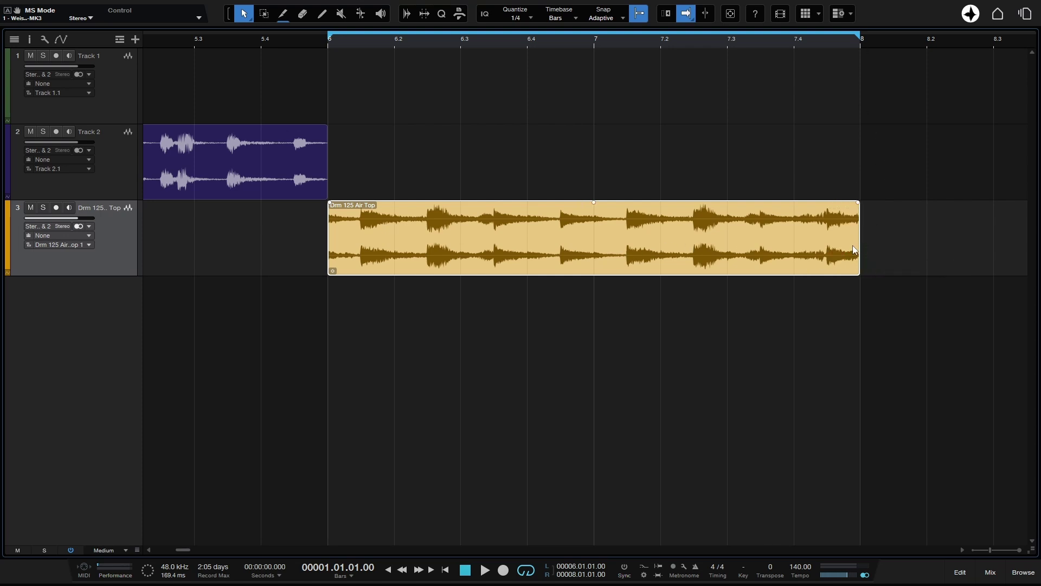
{"action": "left_click_drag", "start_coordinate": [863, 253], "coordinate": [833, 252]}
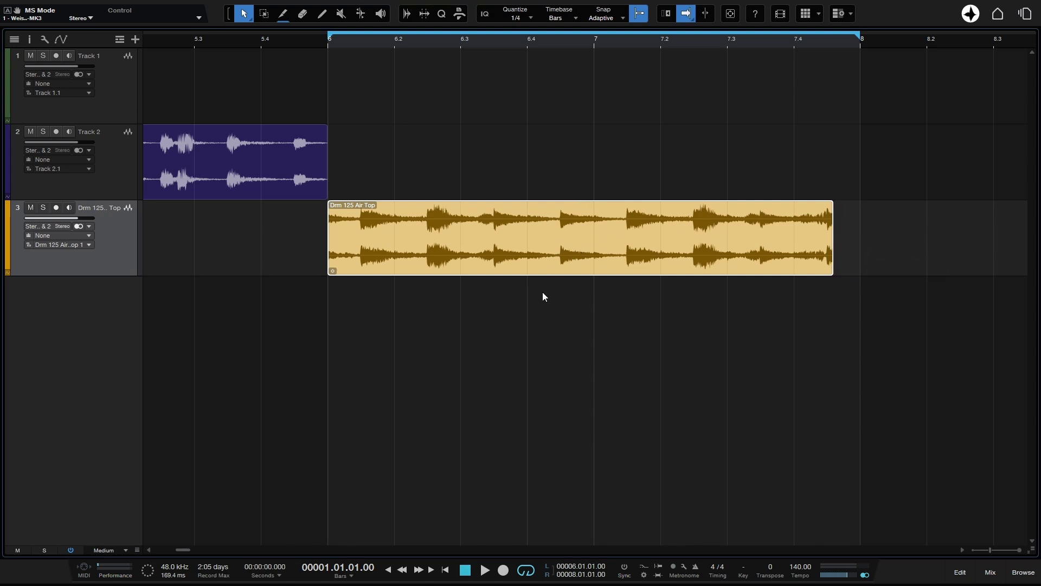
{"action": "key", "text": "p"}
Enable Loop Follows Selection from the loop button's context menu
{"action": "key", "text": "w"}
{"action": "key", "text": "w"}
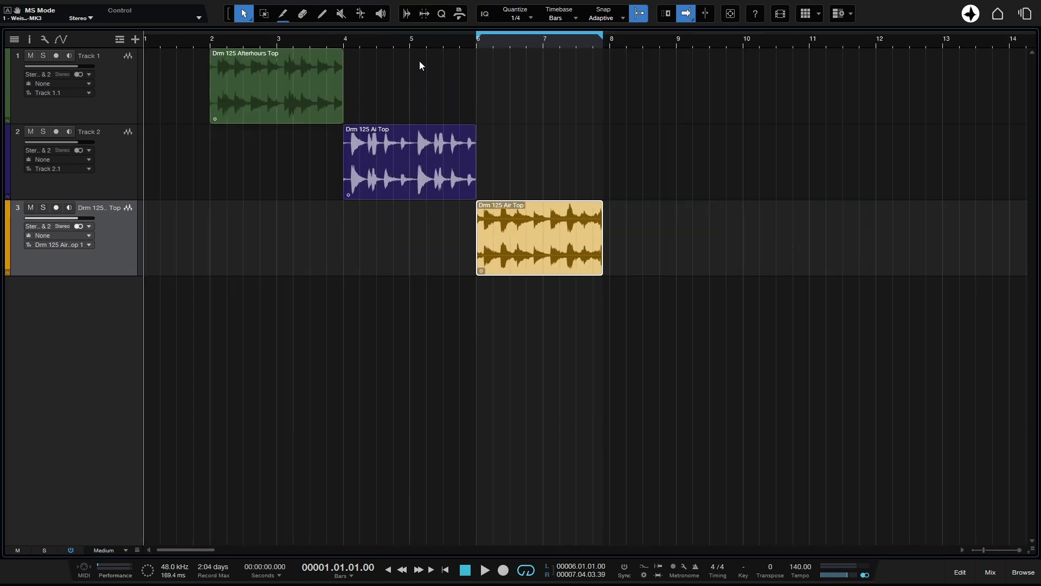
{"action": "right_click", "coordinate": [378, 45]}
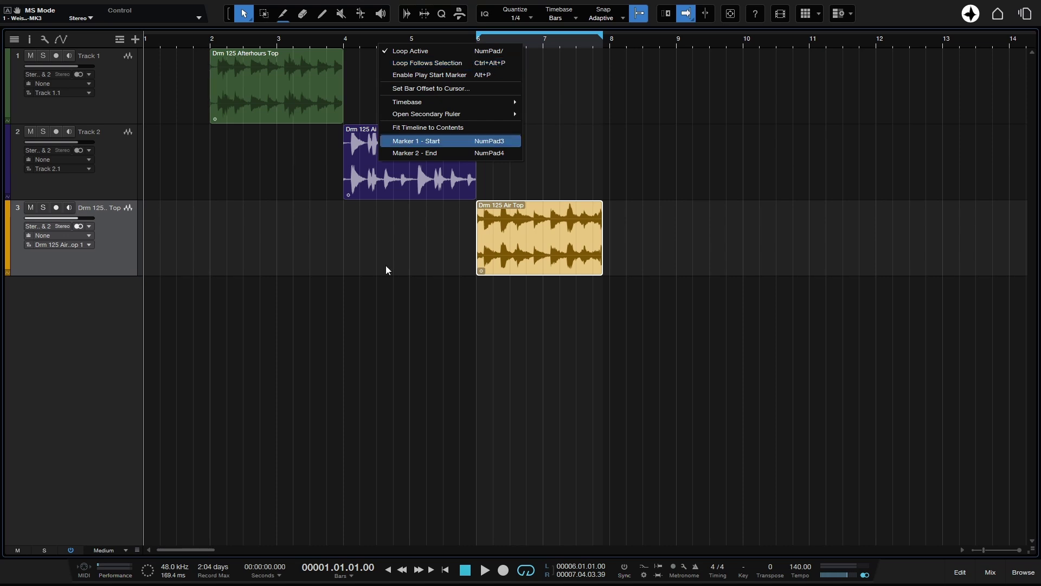
{"action": "left_click", "coordinate": [377, 334]}
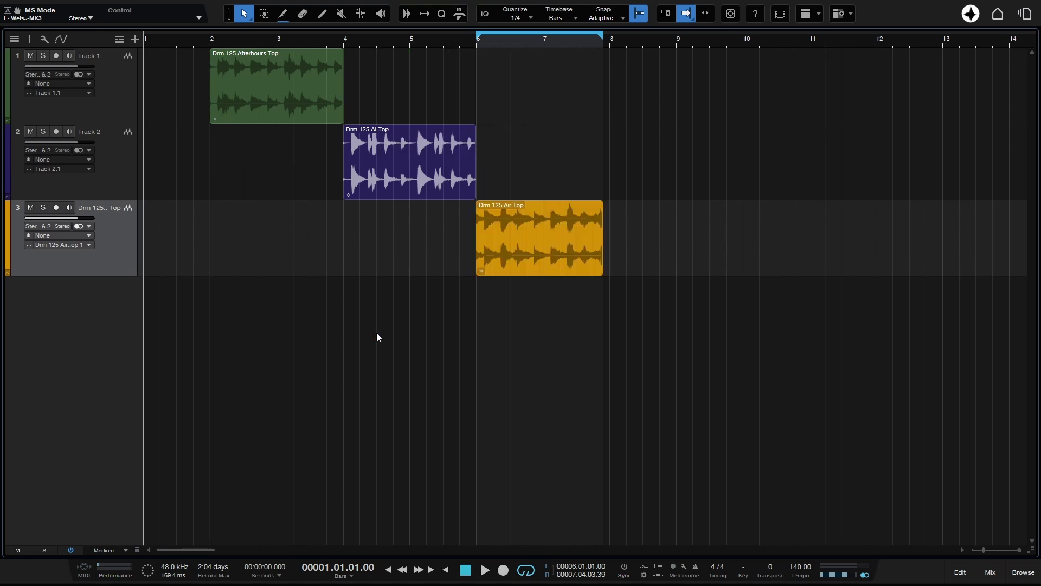
{"action": "right_click", "coordinate": [526, 574]}
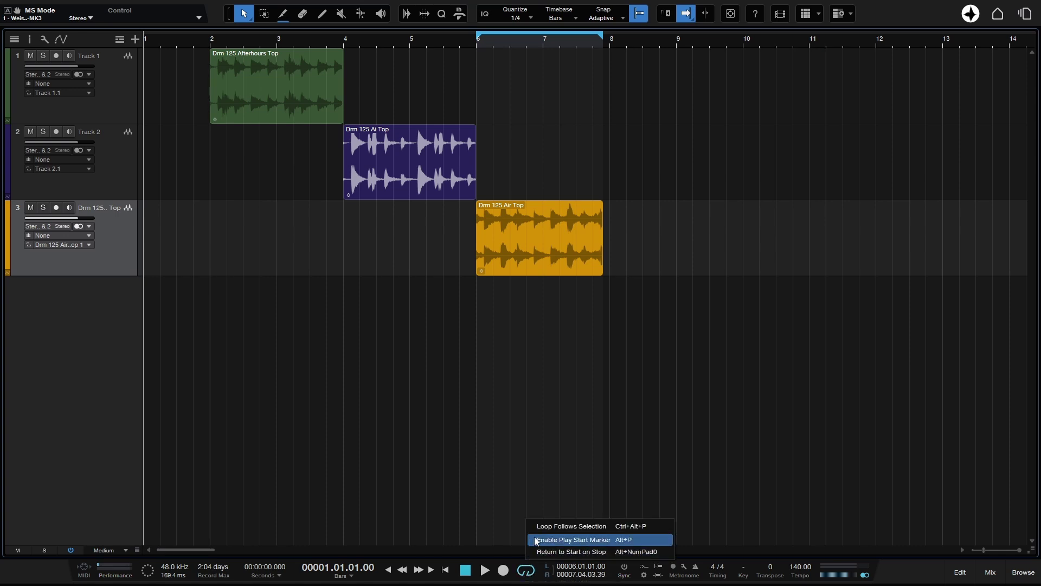
{"action": "left_click", "coordinate": [589, 526]}
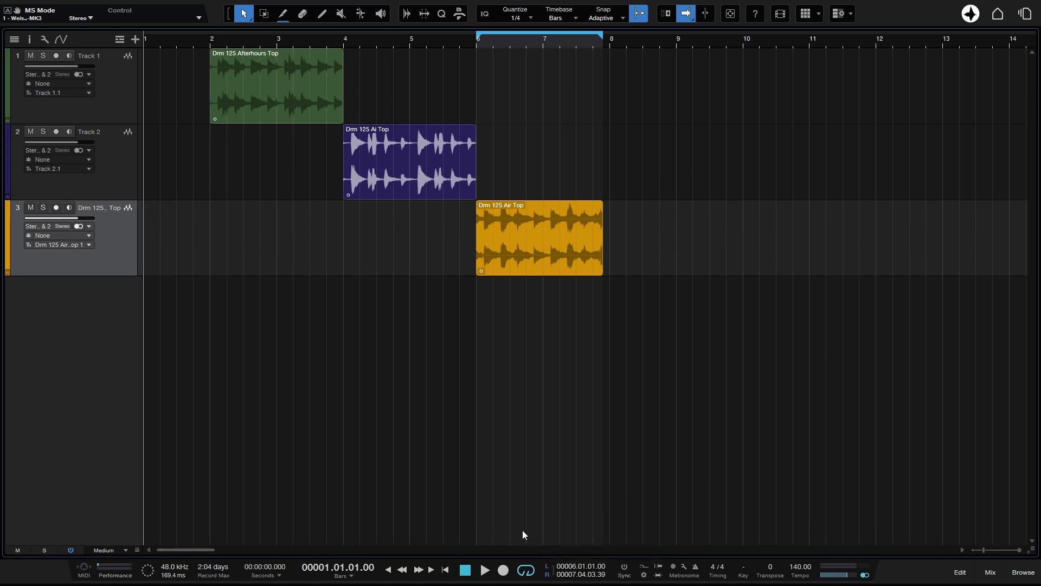
Select the Ai Top, Afterhours Top and Air Top clips in turn so the loop follows each
{"action": "left_click", "coordinate": [415, 193]}
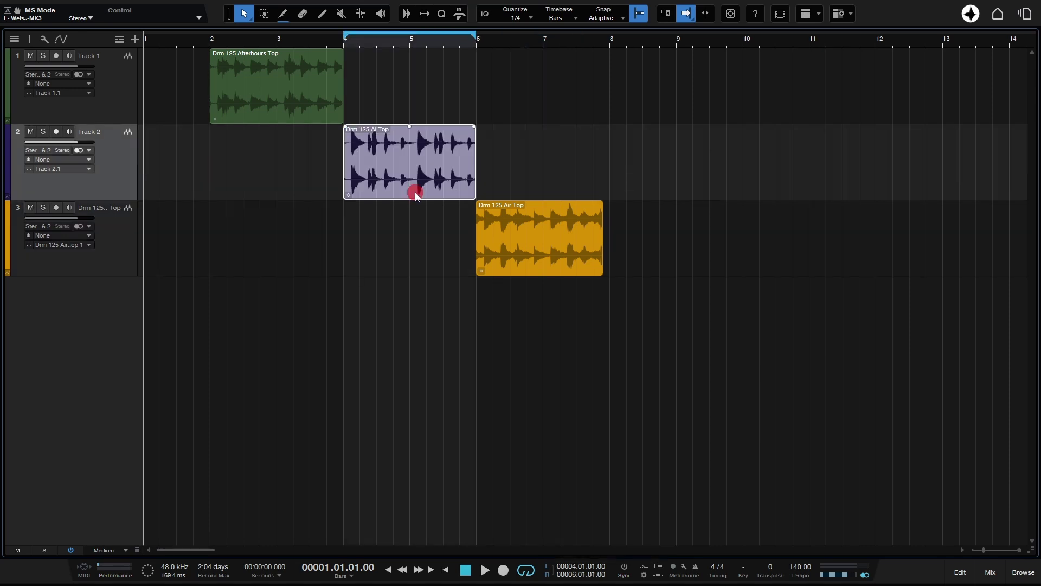
{"action": "left_click", "coordinate": [268, 108]}
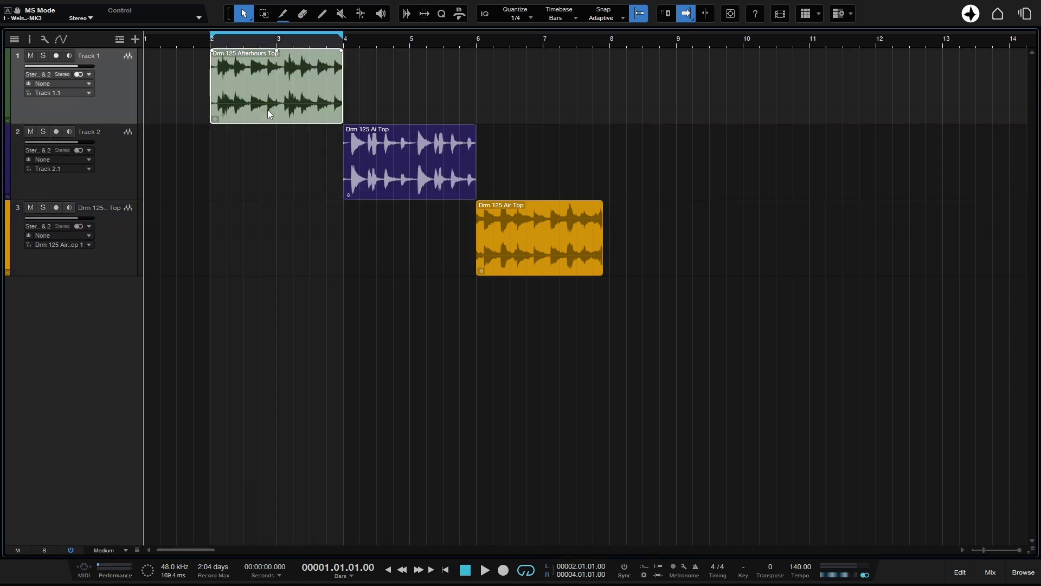
{"action": "left_click", "coordinate": [538, 245]}
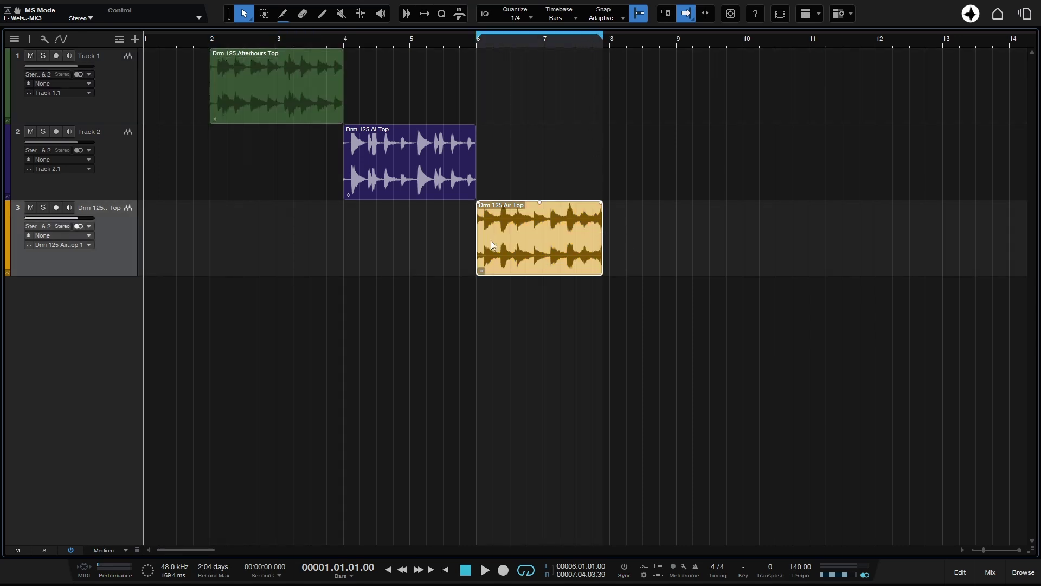
{"action": "left_click_drag", "start_coordinate": [538, 46], "coordinate": [543, 69]}
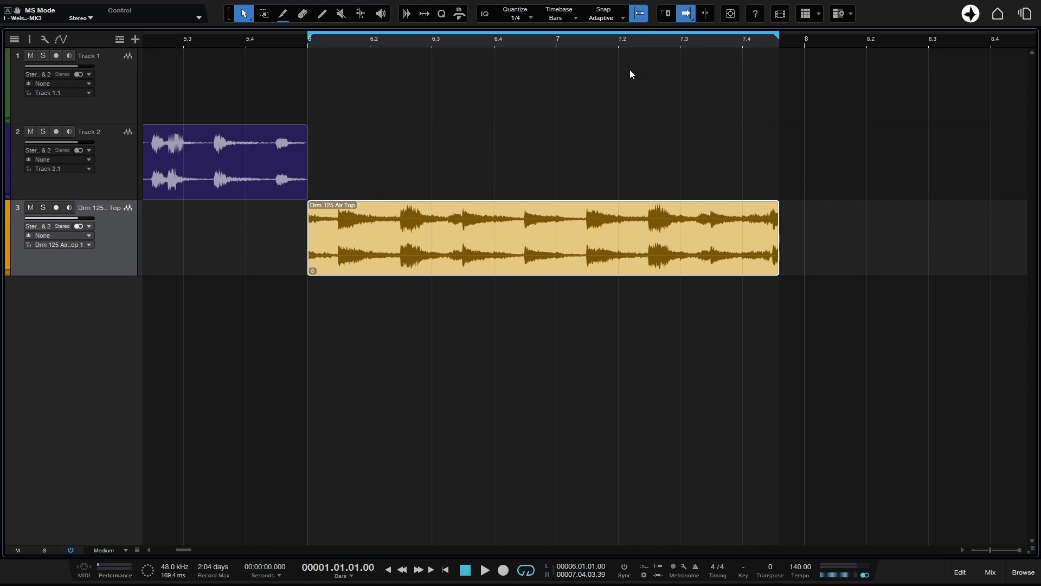
Untick Loop Follows Selection in the ruler menu and zoom out to bars 4–11
{"action": "right_click", "coordinate": [601, 44]}
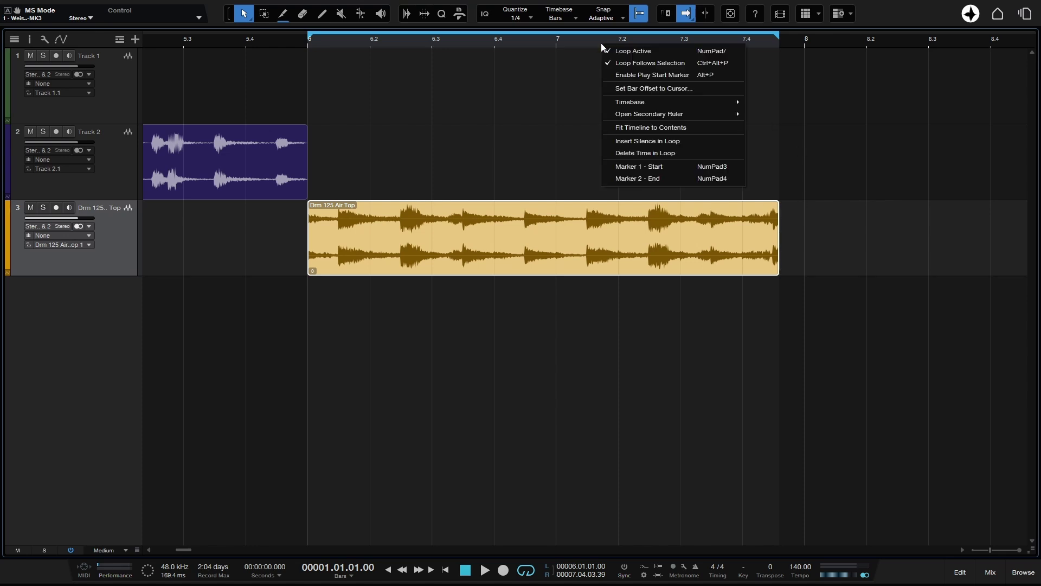
{"action": "left_click", "coordinate": [656, 64]}
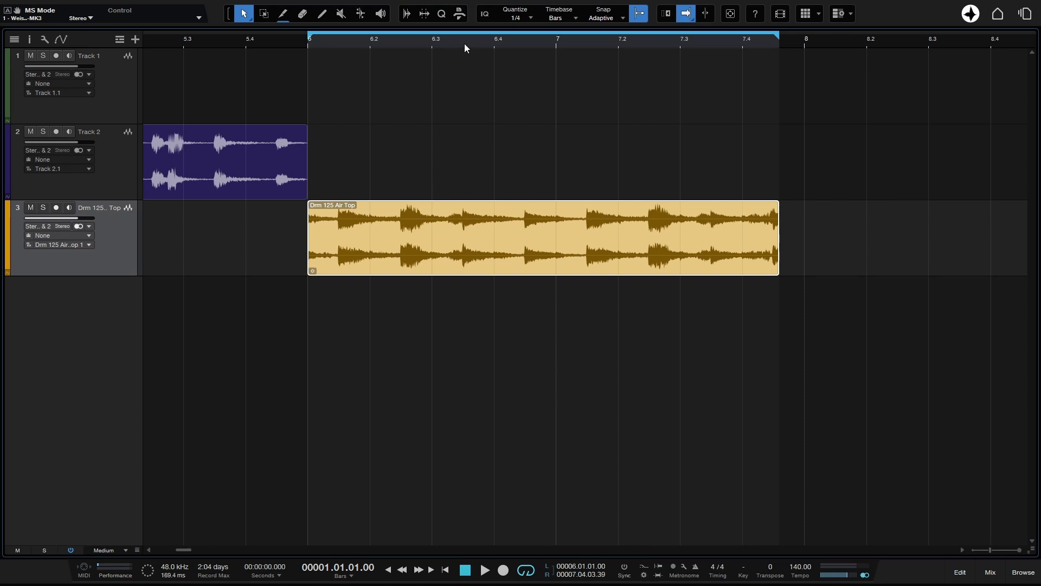
{"action": "left_click_drag", "start_coordinate": [466, 42], "coordinate": [507, 28]}
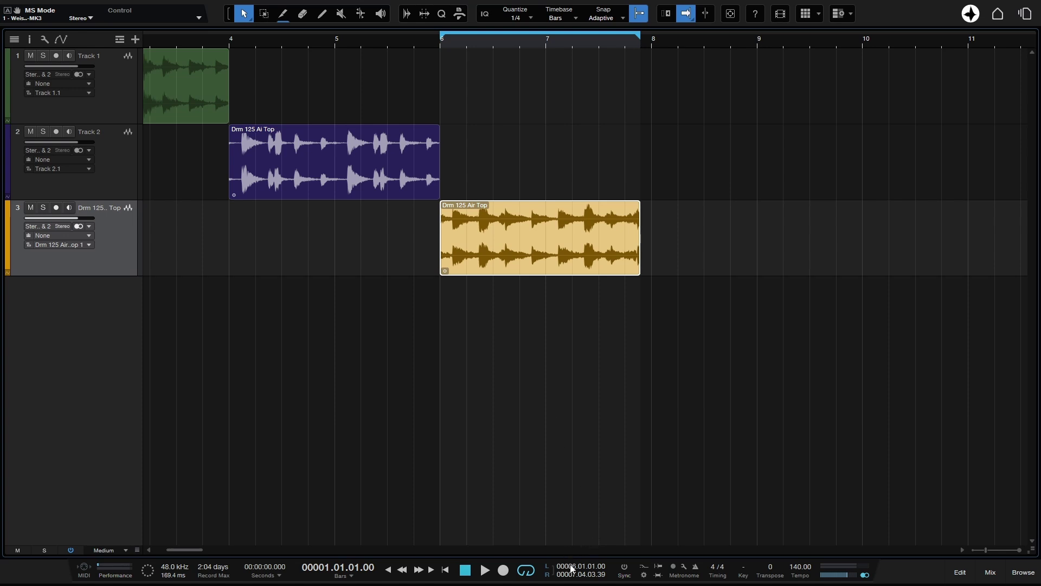
Scroll over the L and R locator fields to nudge the loop start and end
{"action": "scroll", "coordinate": [570, 568], "scroll_direction": "down", "scroll_amount": 1}
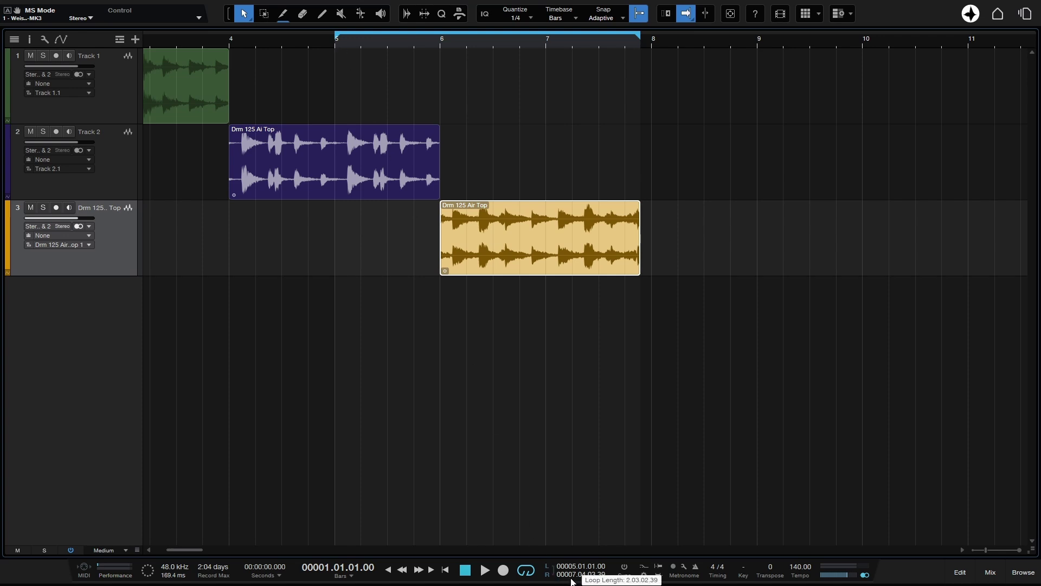
{"action": "scroll", "coordinate": [571, 577], "scroll_direction": "up", "scroll_amount": 1}
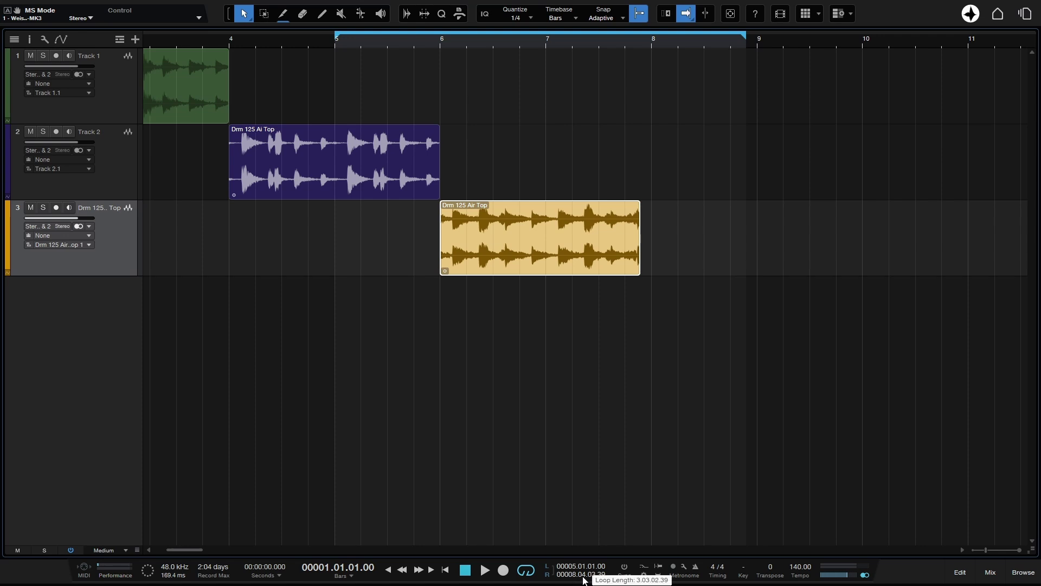
{"action": "scroll", "coordinate": [584, 580], "scroll_direction": "up", "scroll_amount": 1}
{"action": "scroll", "coordinate": [592, 574], "scroll_direction": "up", "scroll_amount": 1}
{"action": "scroll", "coordinate": [593, 576], "scroll_direction": "up", "scroll_amount": 4}
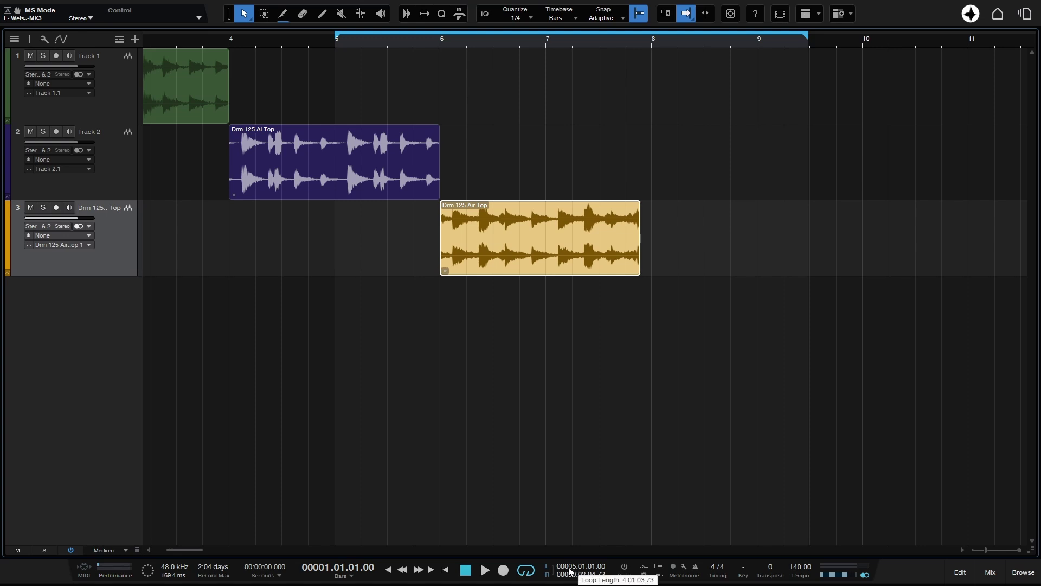
Type 1 into the loop start's bar field, then scroll it to 4.2.4.73 with the end at bar 10
{"action": "left_click", "coordinate": [567, 566]}
{"action": "type", "text": "1"}
{"action": "key", "text": "Return"}
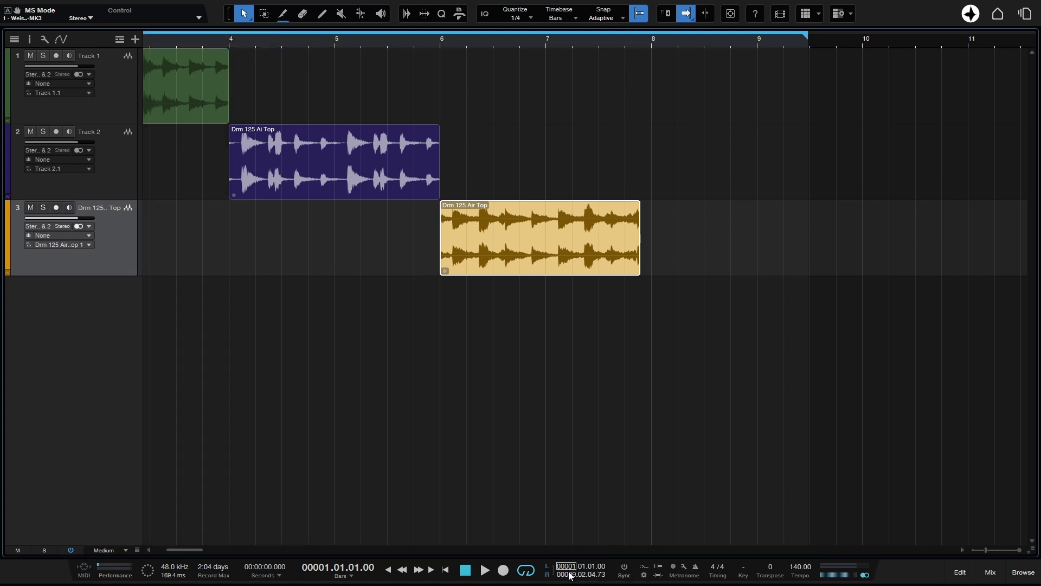
{"action": "scroll", "coordinate": [569, 574], "scroll_direction": "up", "scroll_amount": 5}
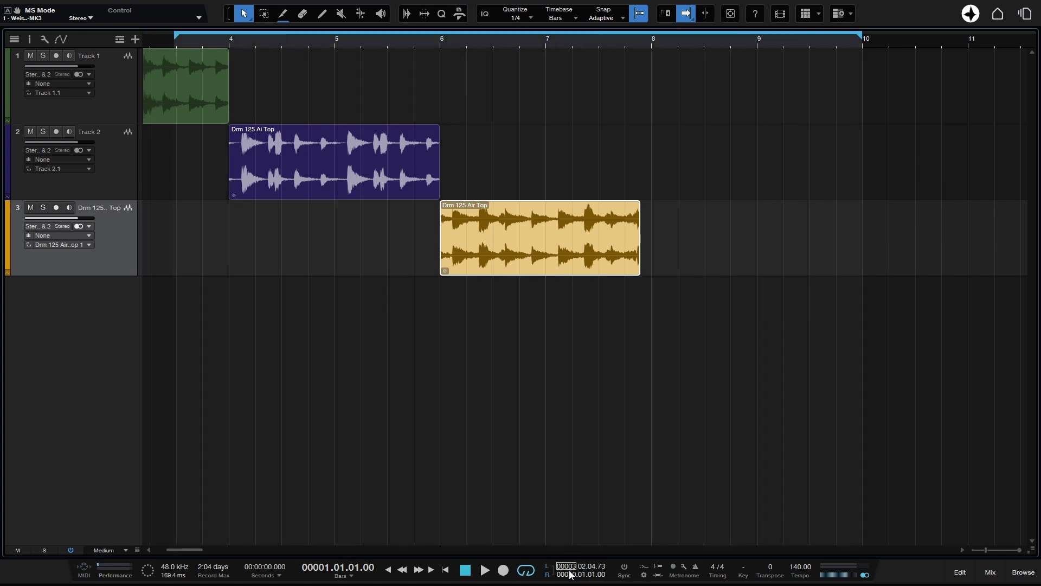
{"action": "scroll", "coordinate": [569, 574], "scroll_direction": "up", "scroll_amount": 4}
{"action": "scroll", "coordinate": [570, 574], "scroll_direction": "down", "scroll_amount": 4}
{"action": "scroll", "coordinate": [570, 572], "scroll_direction": "up", "scroll_amount": 3}
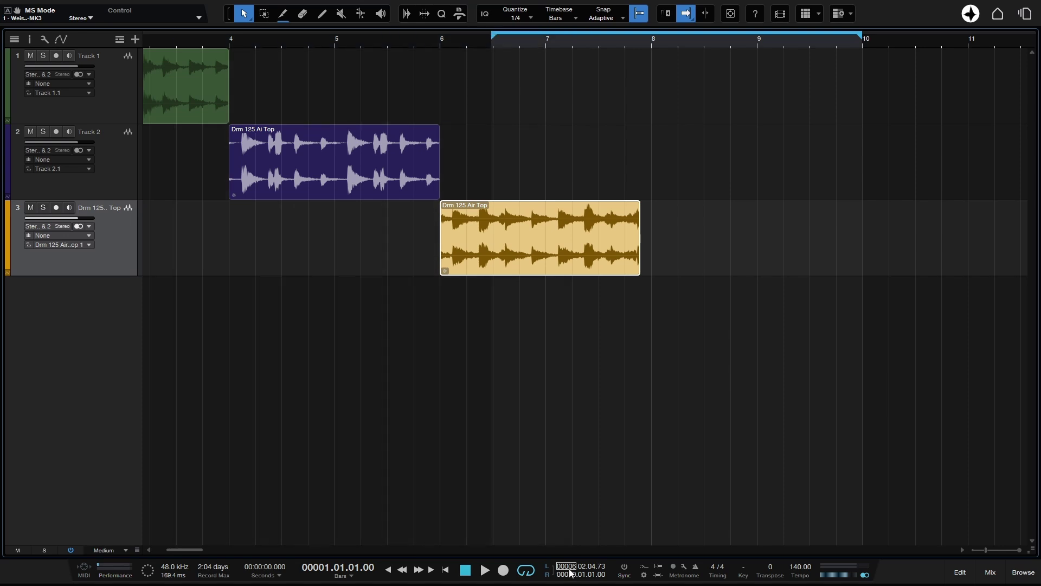
{"action": "scroll", "coordinate": [570, 573], "scroll_direction": "down", "scroll_amount": 2}
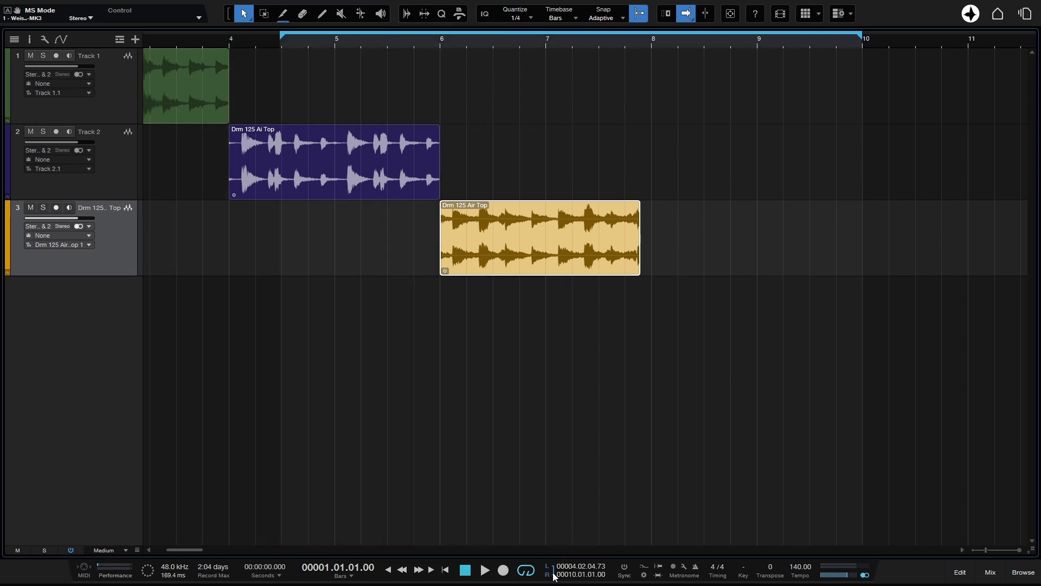
Show loop length in seconds, move the loop start to bar 4, and scroll the end to about bar 7 (5.286 s)
{"action": "left_click", "coordinate": [553, 573]}
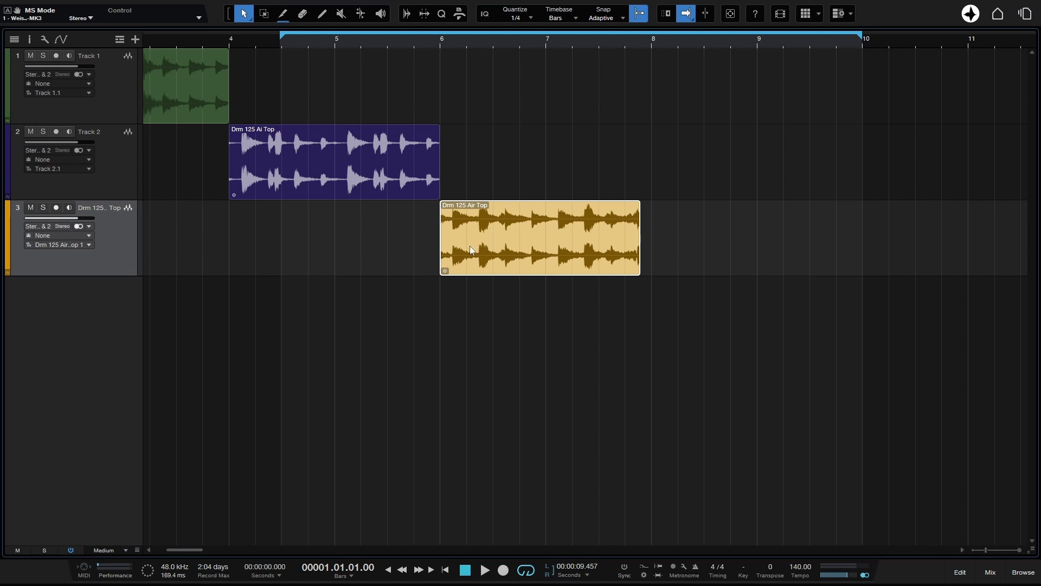
{"action": "left_click_drag", "start_coordinate": [281, 37], "coordinate": [232, 40]}
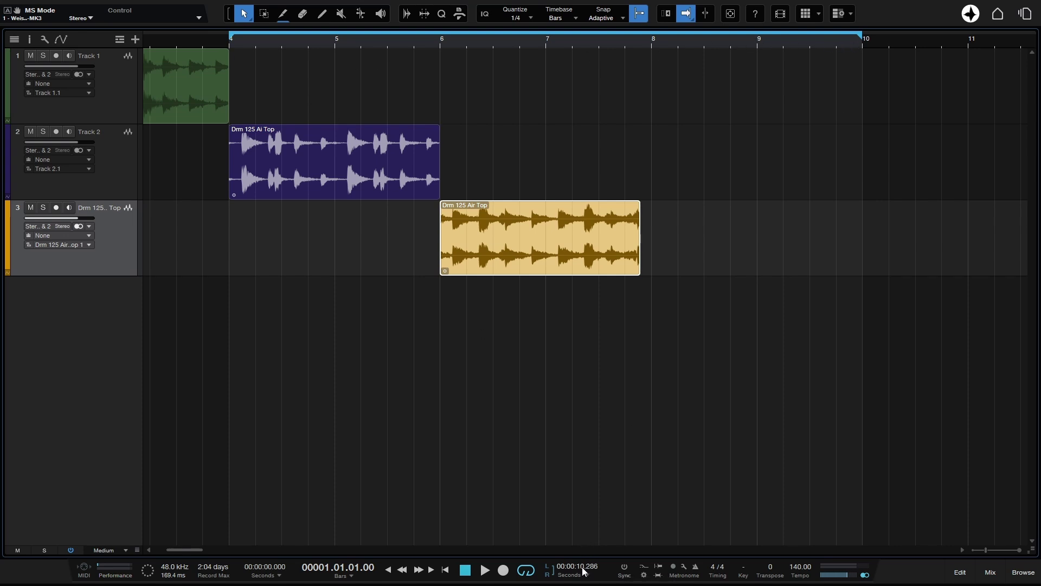
{"action": "scroll", "coordinate": [583, 567], "scroll_direction": "down", "scroll_amount": 1}
{"action": "scroll", "coordinate": [583, 567], "scroll_direction": "down", "scroll_amount": 1}
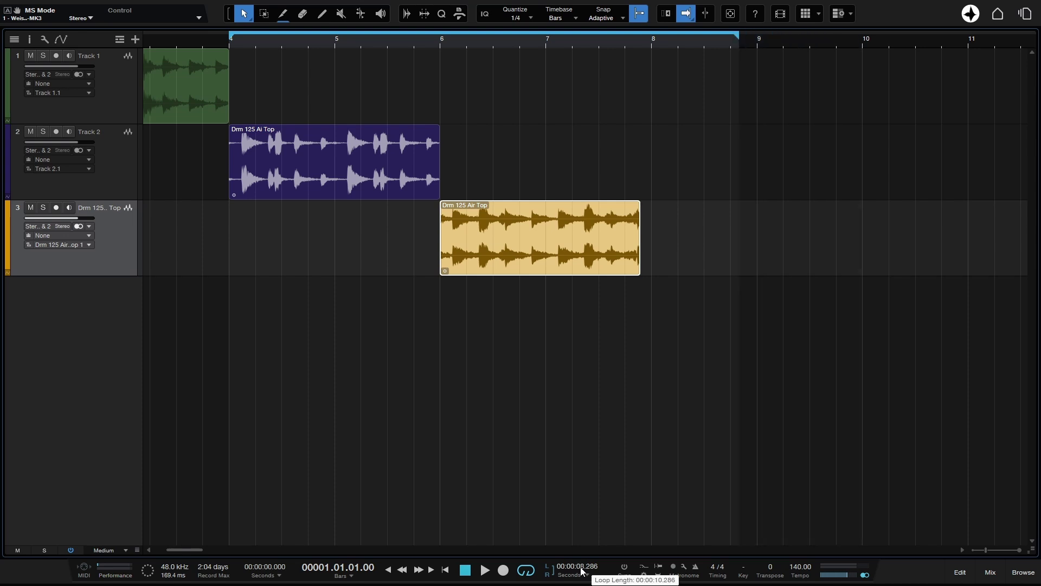
{"action": "scroll", "coordinate": [582, 567], "scroll_direction": "down", "scroll_amount": 1}
{"action": "scroll", "coordinate": [582, 567], "scroll_direction": "down", "scroll_amount": 3}
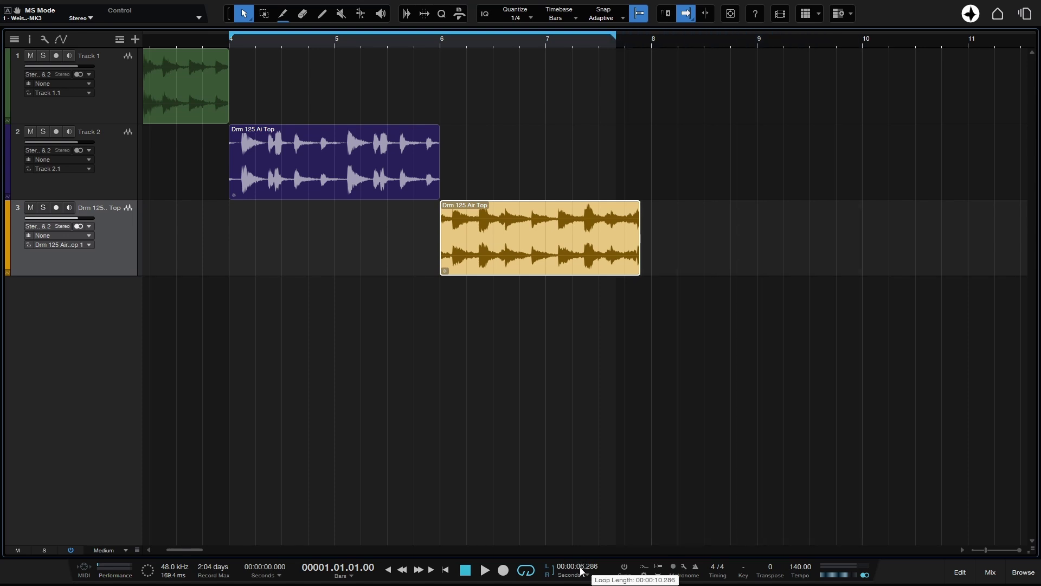
{"action": "scroll", "coordinate": [581, 566], "scroll_direction": "down", "scroll_amount": 1}
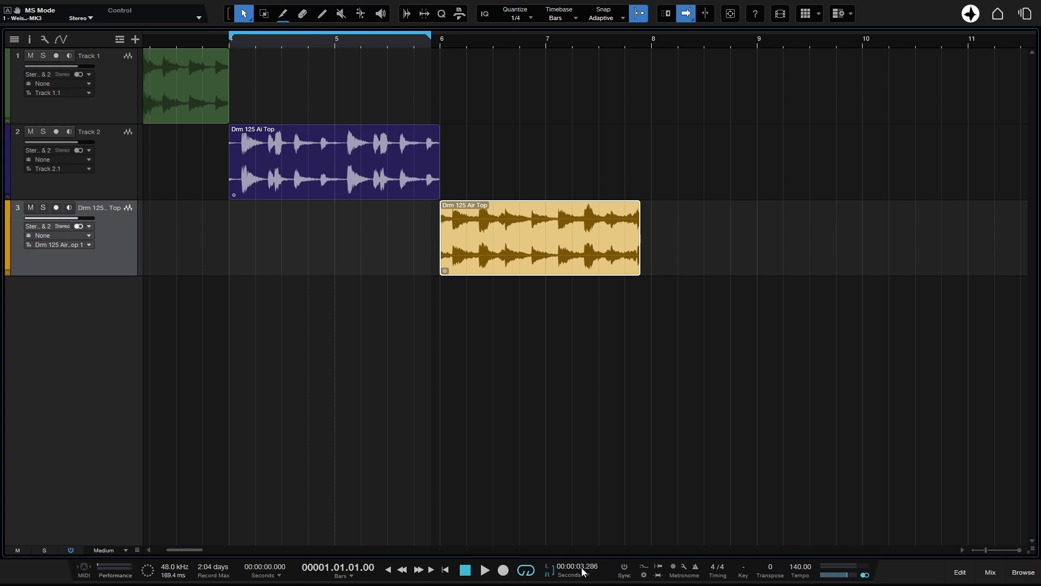
{"action": "scroll", "coordinate": [583, 573], "scroll_direction": "up", "scroll_amount": 2}
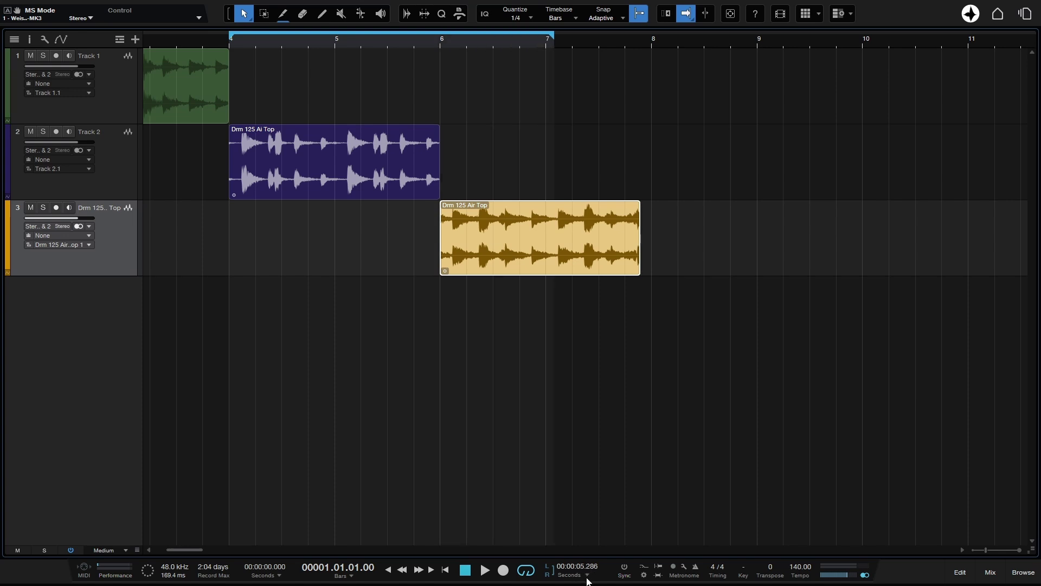
Switch the loop length readout from Seconds to Bars and scroll the loop end to bar 10
{"action": "left_click", "coordinate": [587, 577]}
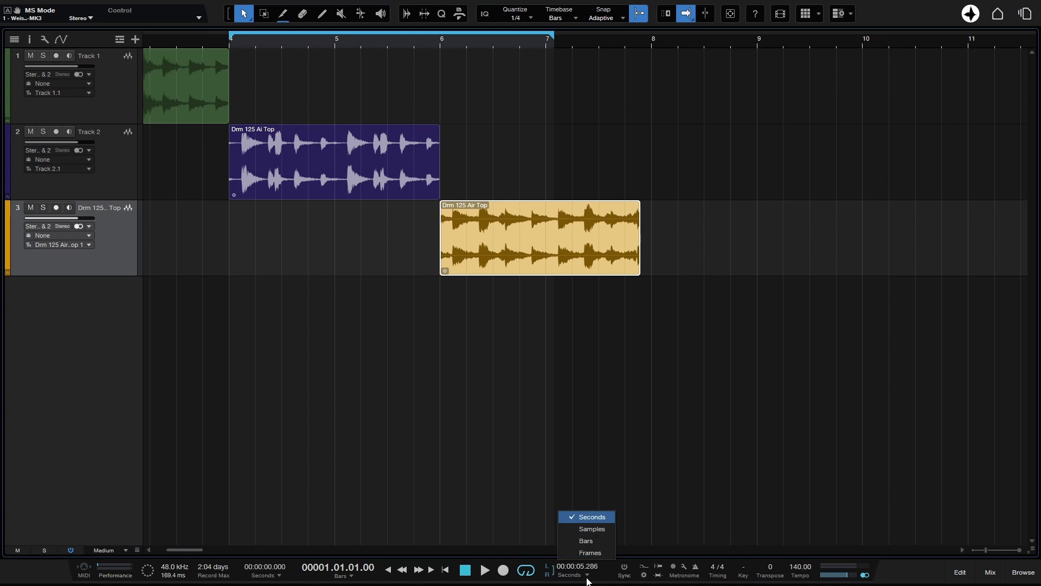
{"action": "left_click", "coordinate": [595, 541]}
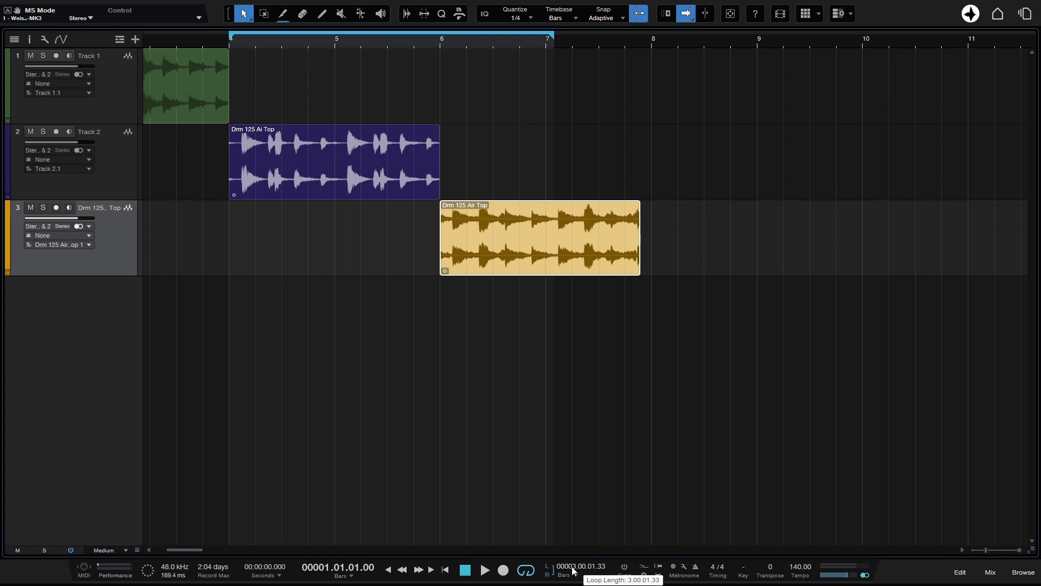
{"action": "scroll", "coordinate": [573, 570], "scroll_direction": "up", "scroll_amount": 1}
{"action": "scroll", "coordinate": [573, 569], "scroll_direction": "up", "scroll_amount": 2}
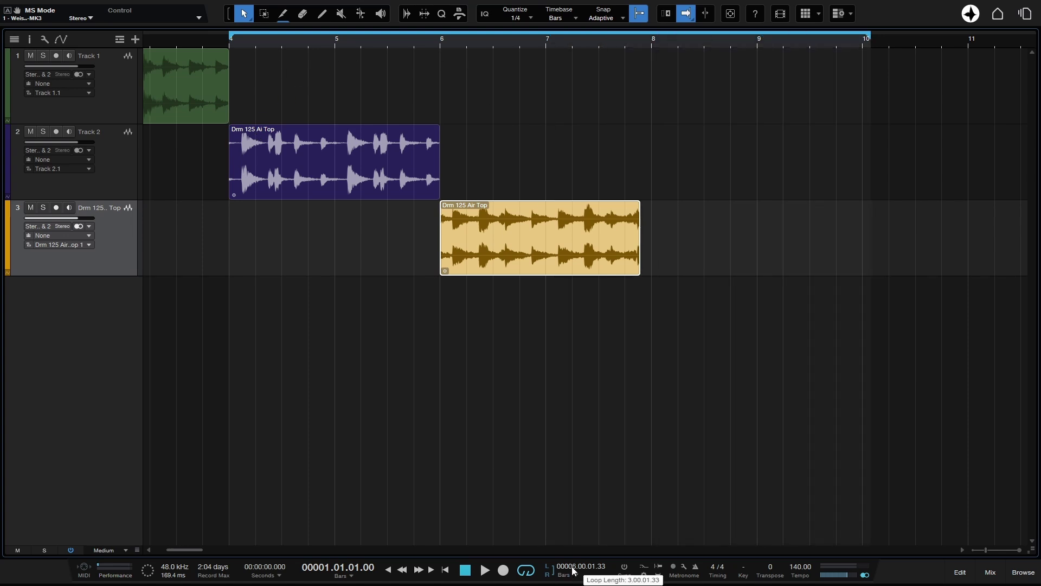
{"action": "left_click", "coordinate": [575, 576]}
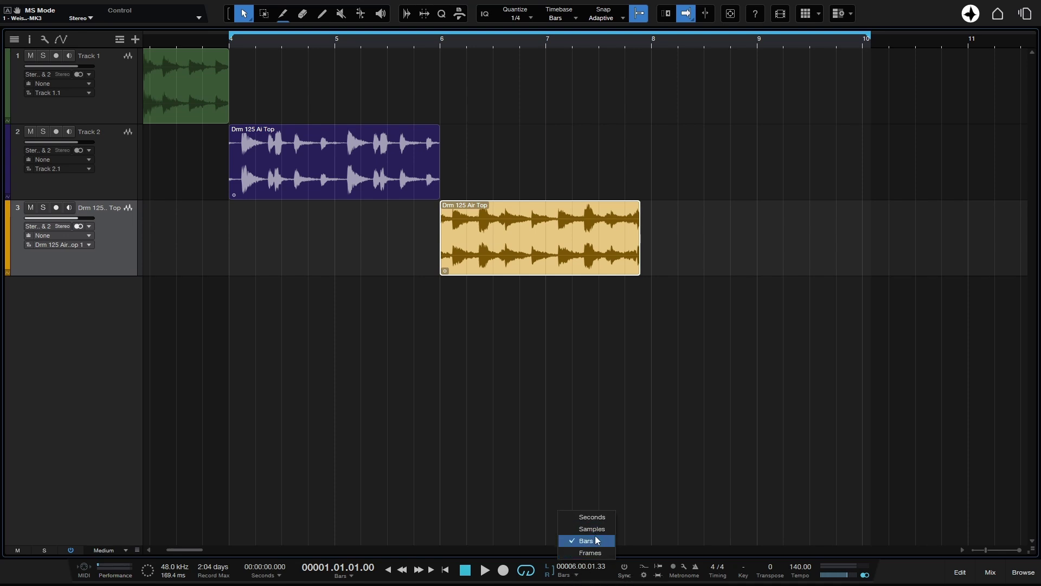
{"action": "left_click", "coordinate": [563, 456]}
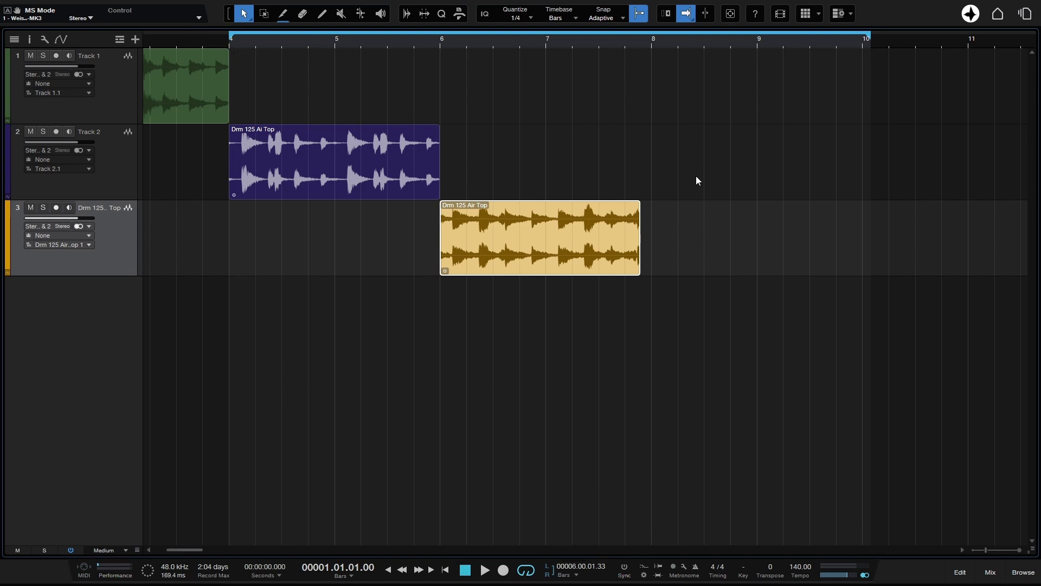
Pull the loop end back to bar 7, then place the playhead at bar 8 and bar 10
{"action": "left_click_drag", "start_coordinate": [867, 38], "coordinate": [545, 68]}
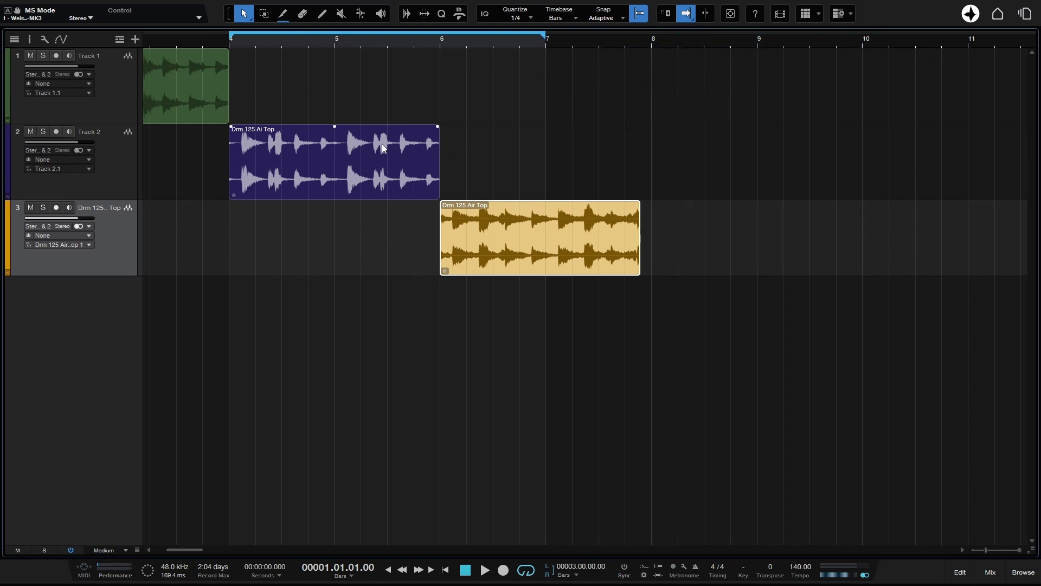
{"action": "left_click", "coordinate": [653, 40]}
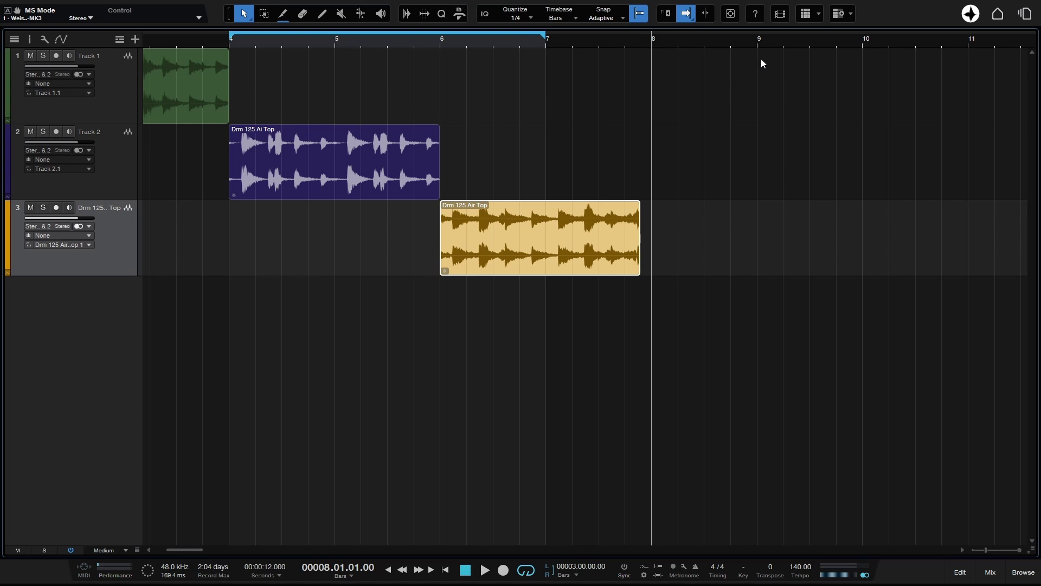
{"action": "left_click", "coordinate": [863, 42]}
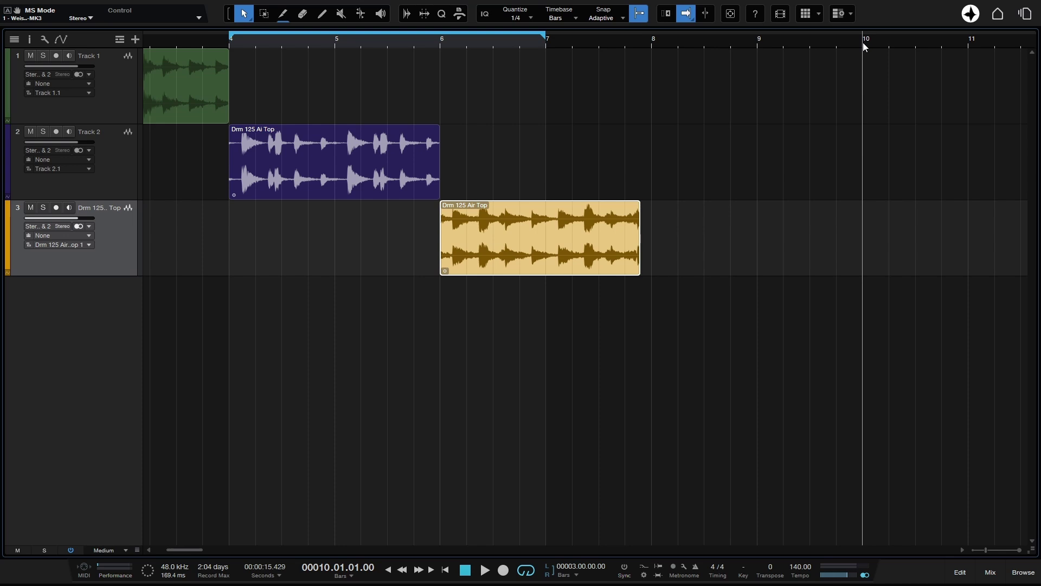
Shorten the loop to bars 4–6 and shift it forward and back in two-bar steps, ending at 4–6
{"action": "left_click_drag", "start_coordinate": [541, 39], "coordinate": [442, 45]}
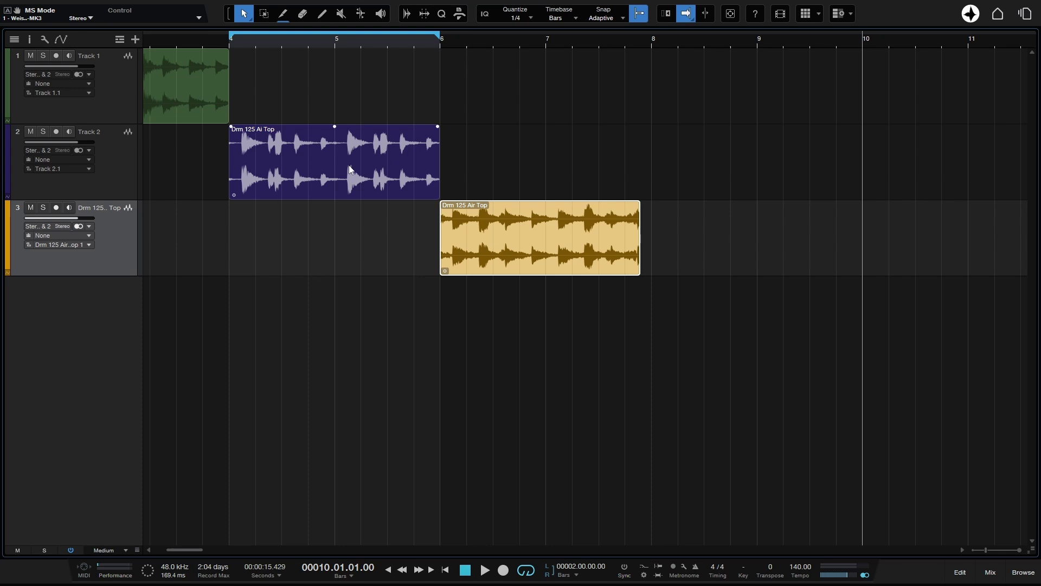
{"action": "key", "text": "p"}
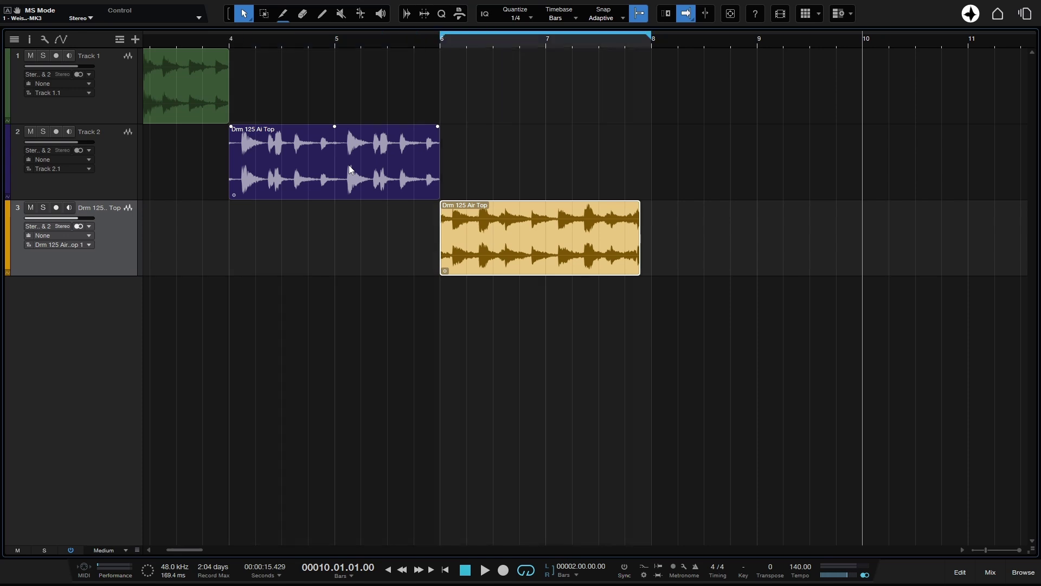
{"action": "key", "text": "shift+KP_Add"}
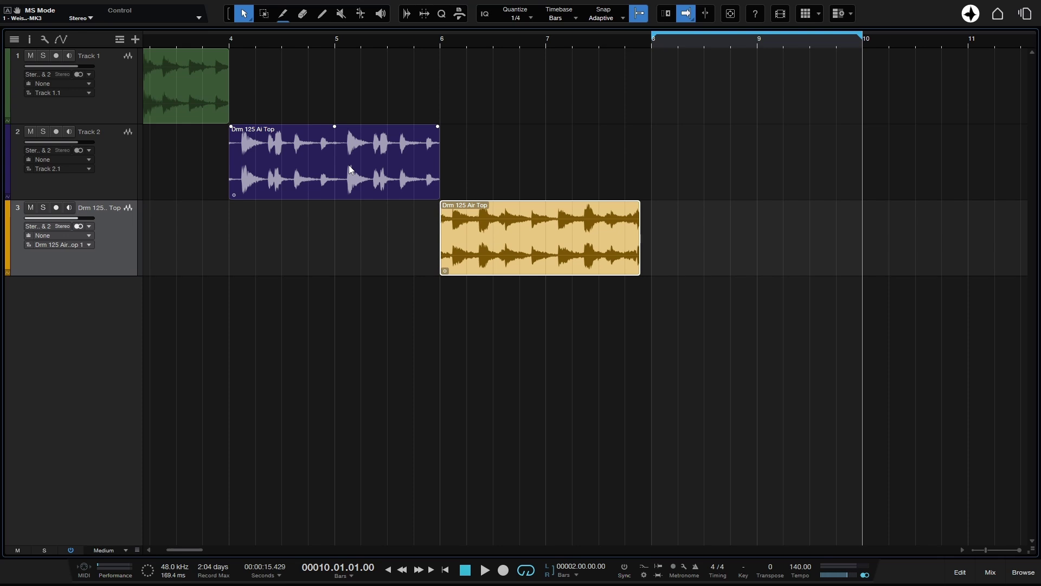
{"action": "key", "text": "shift+comma"}
{"action": "key", "text": "shift+comma"}
{"action": "key", "text": "shift+comma"}
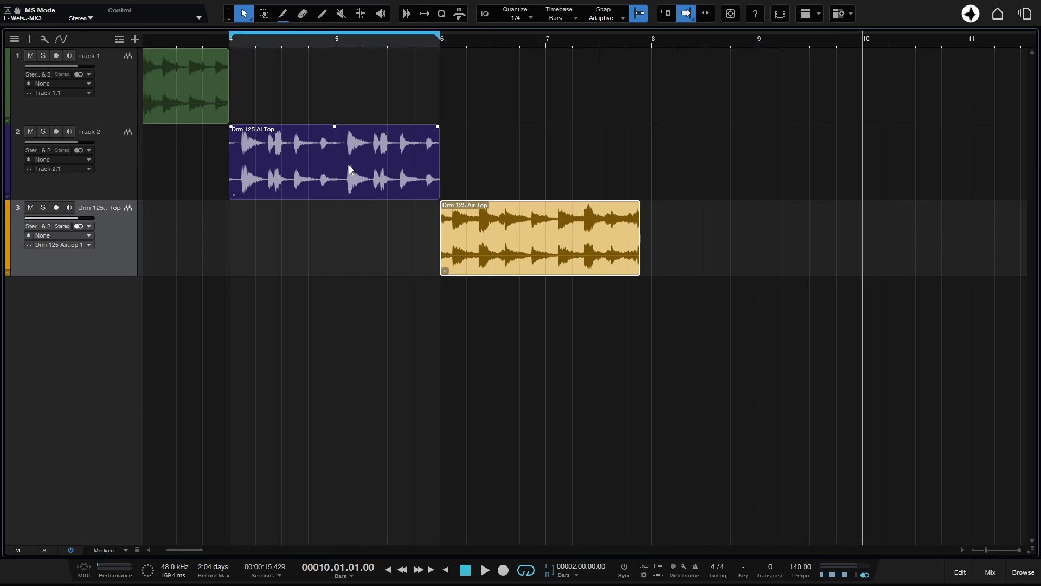
{"action": "key", "text": "shift+period"}
{"action": "key", "text": "shift+period"}
{"action": "key", "text": "shift+period"}
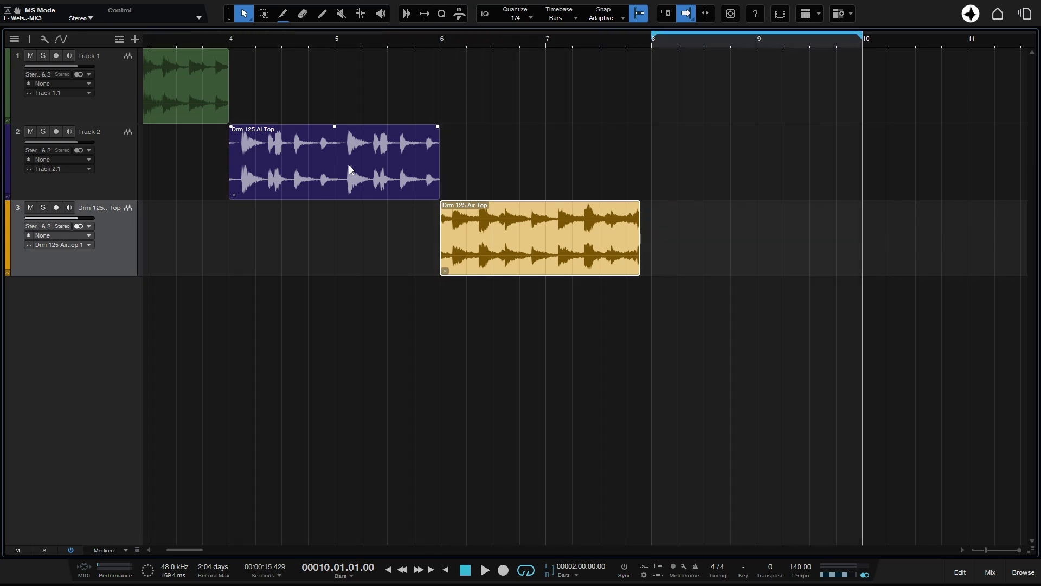
{"action": "key", "text": "shift+period"}
{"action": "key", "text": "shift+comma"}
{"action": "key", "text": "shift+comma"}
{"action": "key", "text": "shift+comma"}
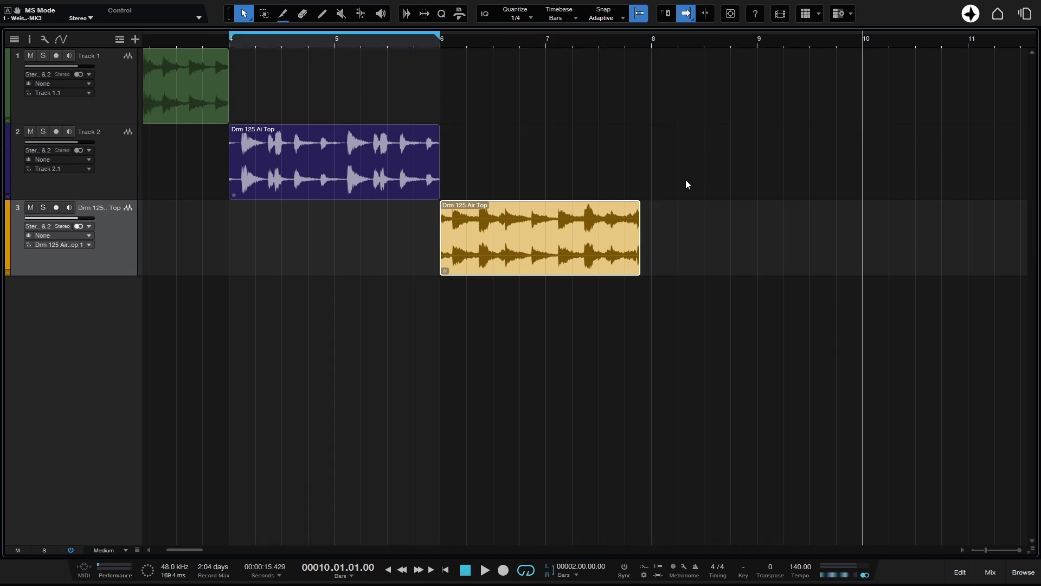
{"action": "left_click", "coordinate": [646, 198]}
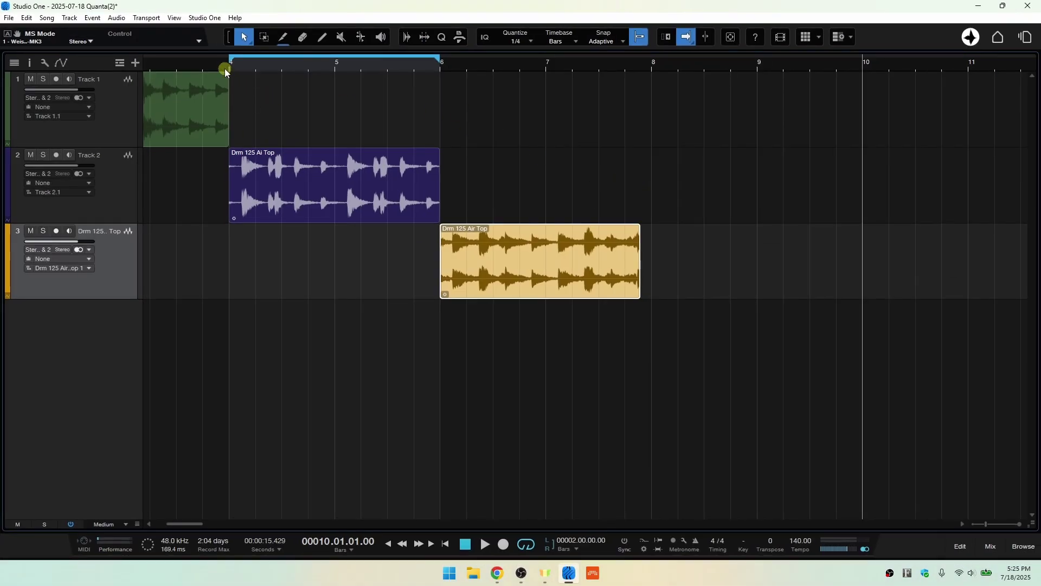
{"action": "left_click", "coordinate": [208, 20]}
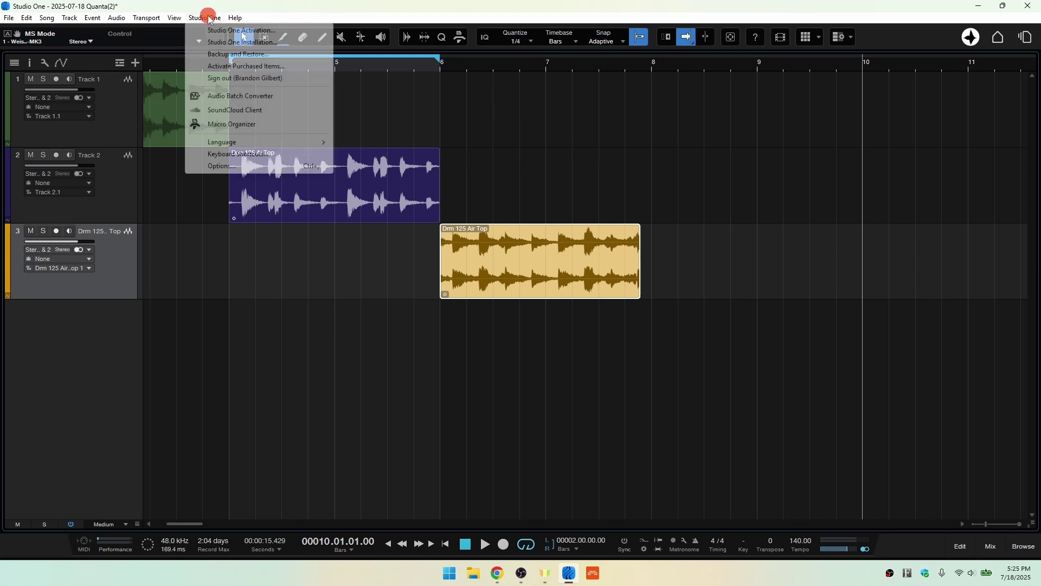
{"action": "left_click", "coordinate": [232, 157]}
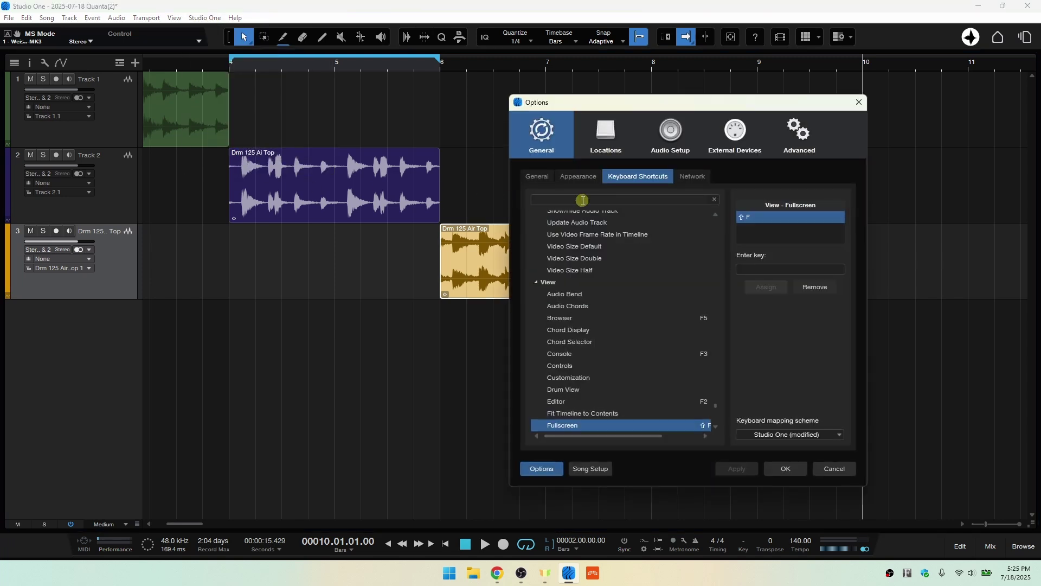
{"action": "type", "text": "loop"}
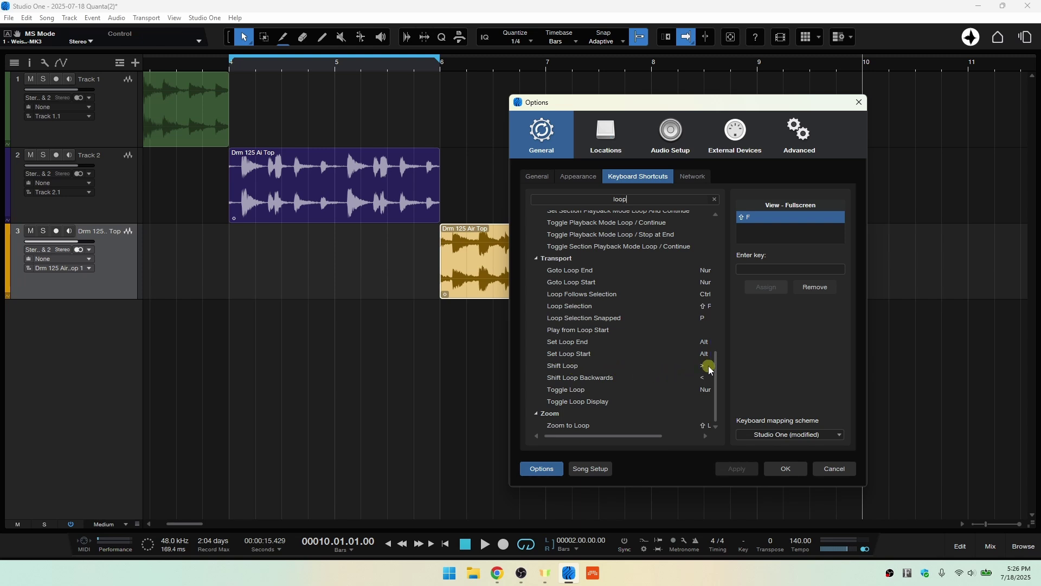
{"action": "left_click", "coordinate": [564, 369]}
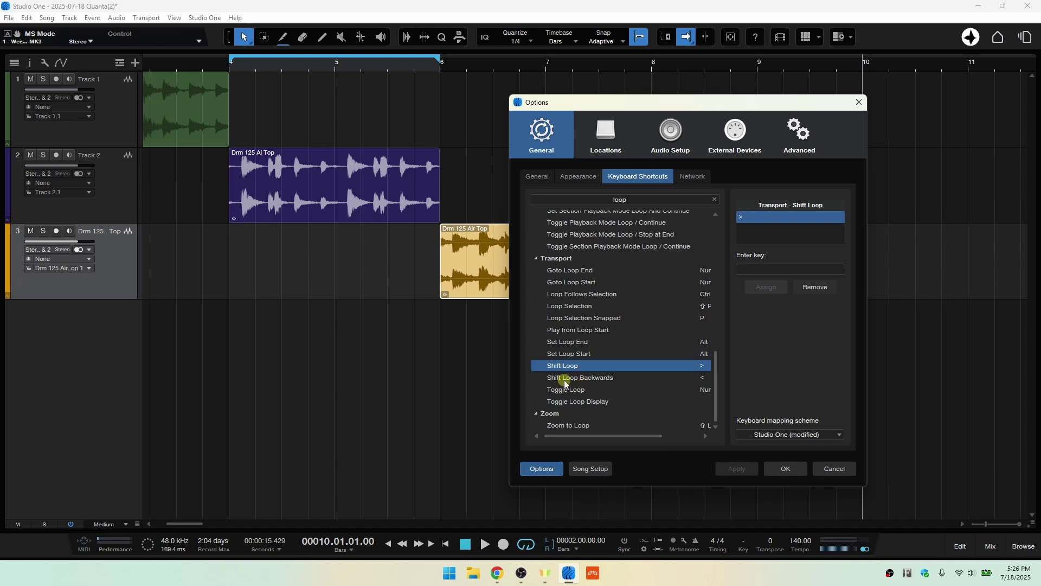
{"action": "left_click", "coordinate": [565, 380]}
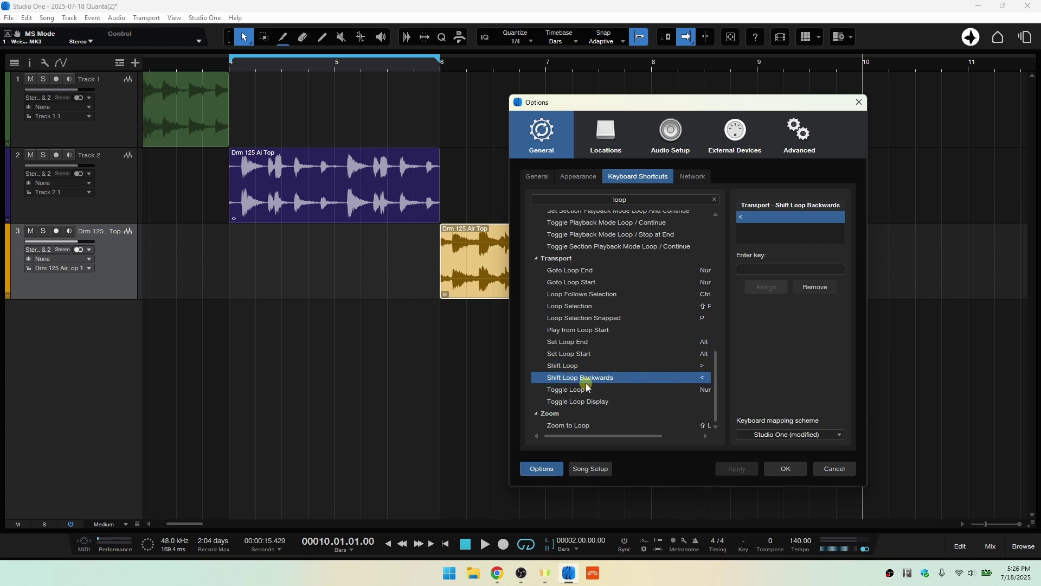
{"action": "left_click", "coordinate": [765, 271]}
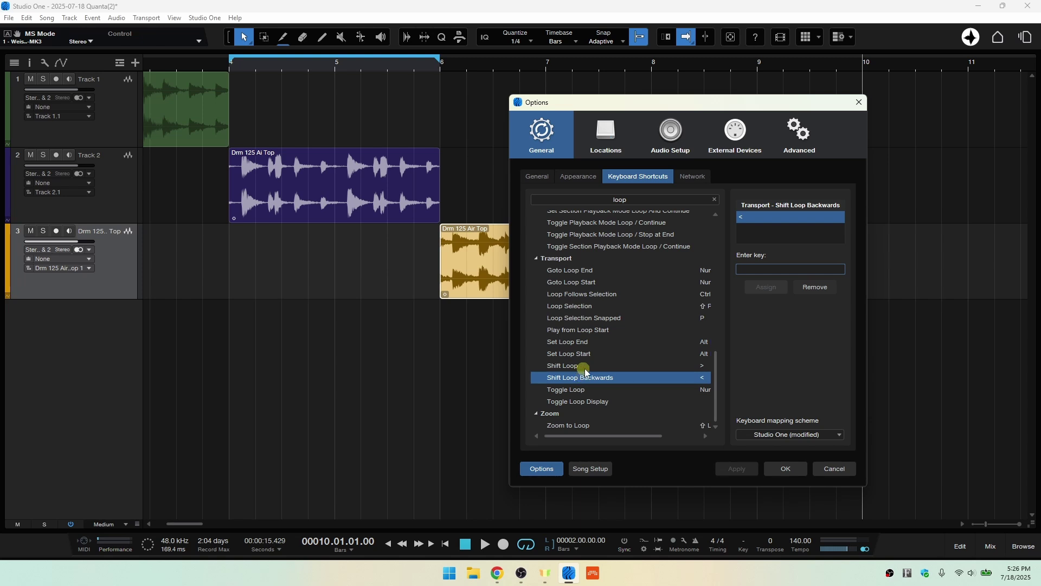
{"action": "left_click", "coordinate": [835, 470]}
{"action": "key", "text": "F11"}
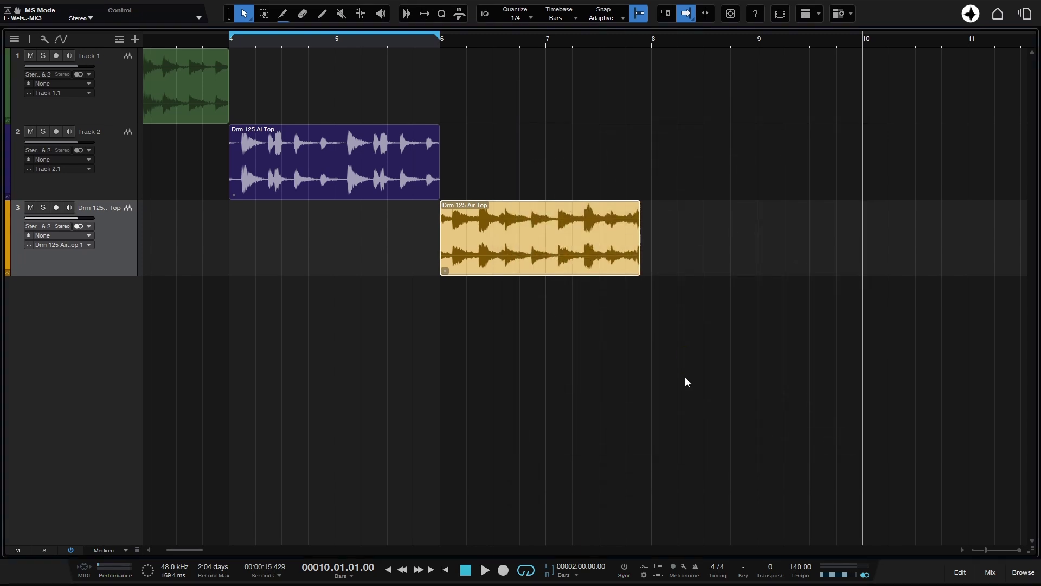